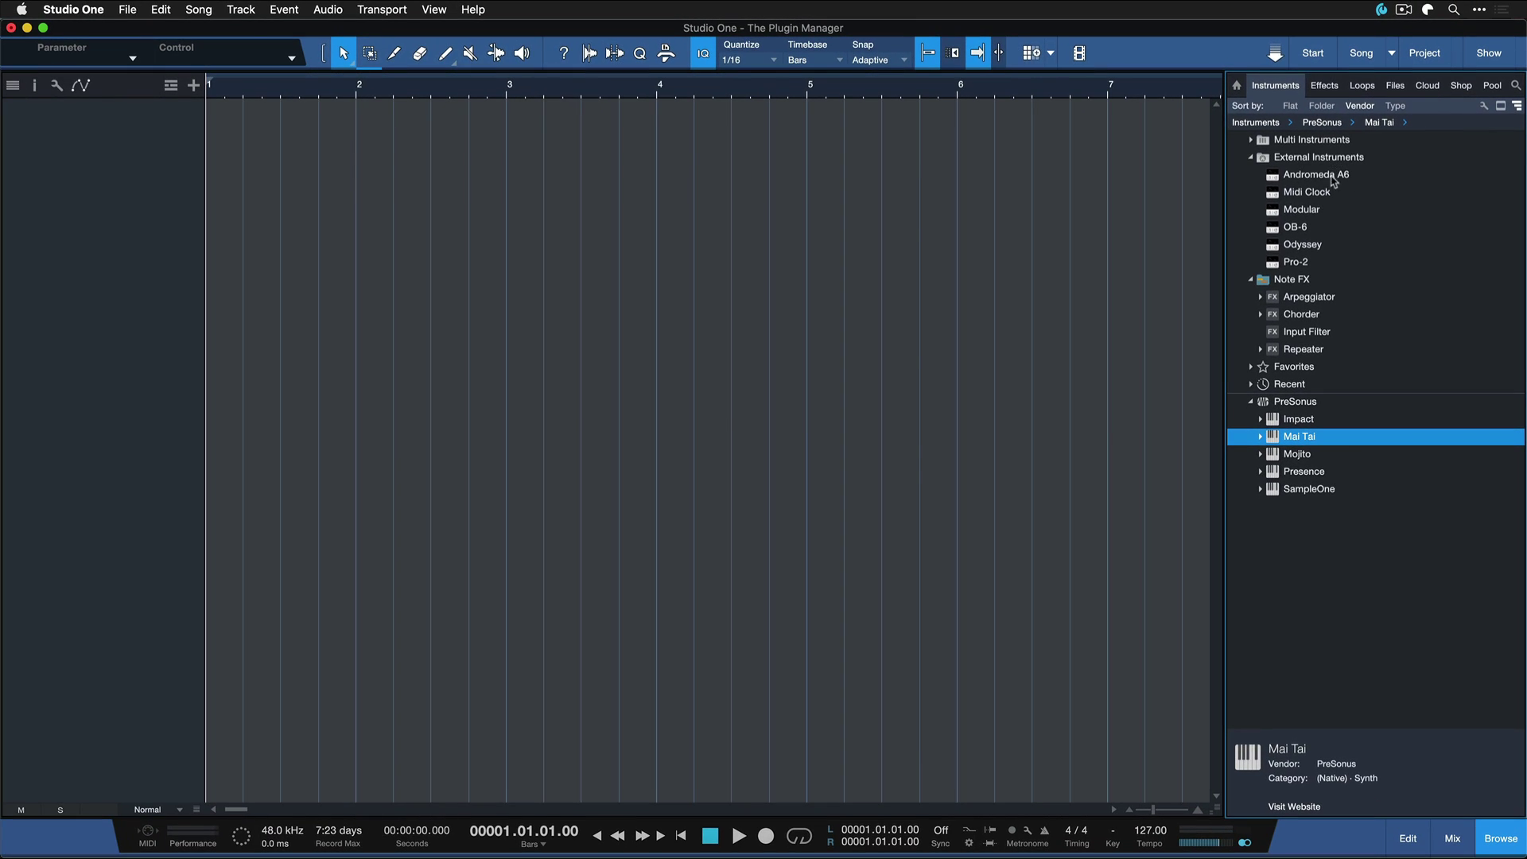
Show the browser's effects list and look through PreSonus effects such as Bitcrusher, Channel Strip and Binaural Pan.
left_click(1145, 106)
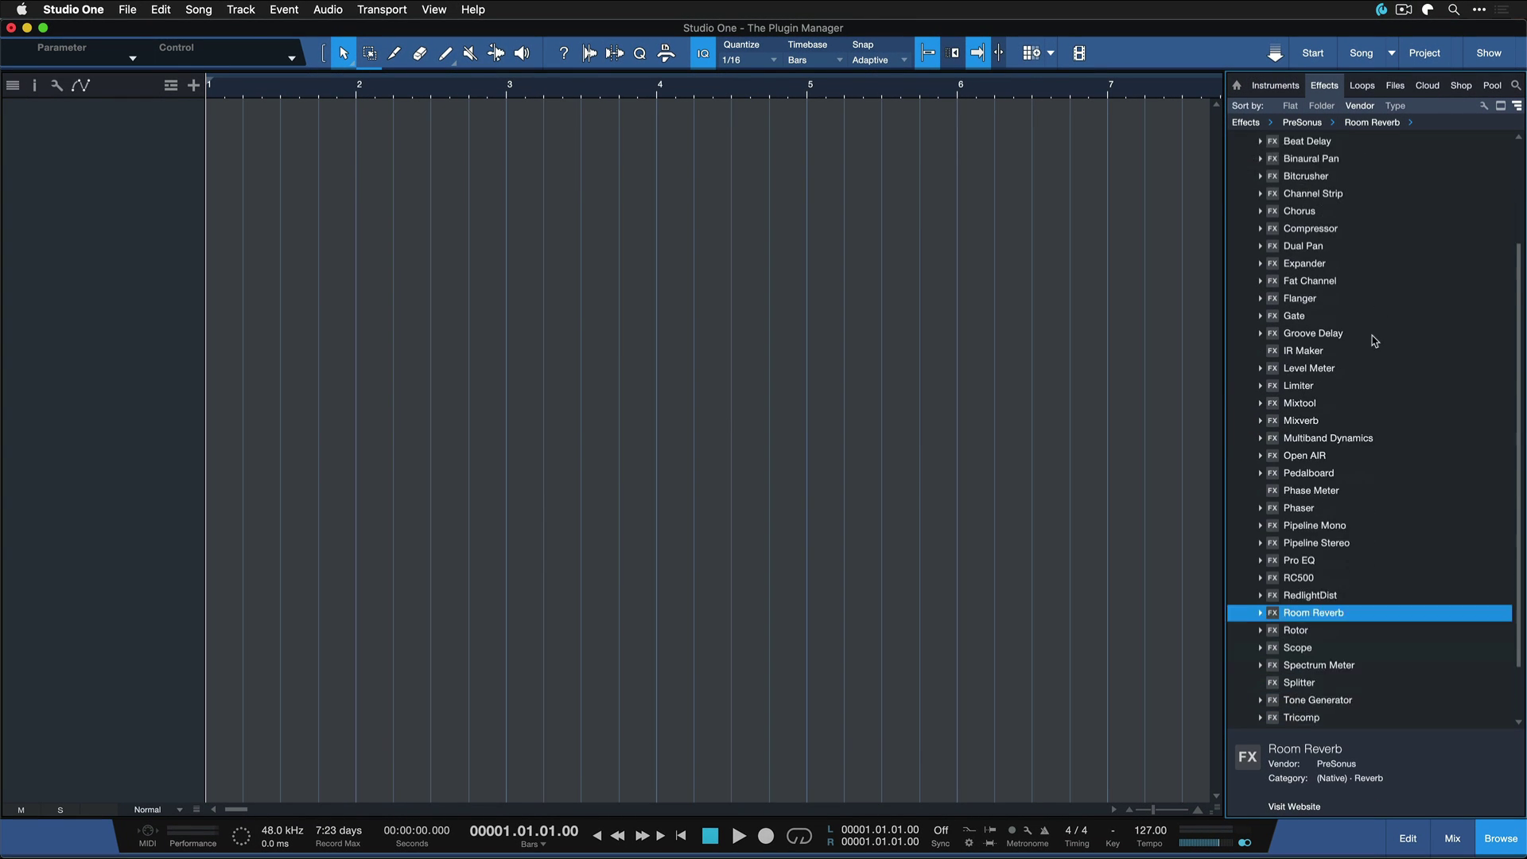
left_click(1305, 314)
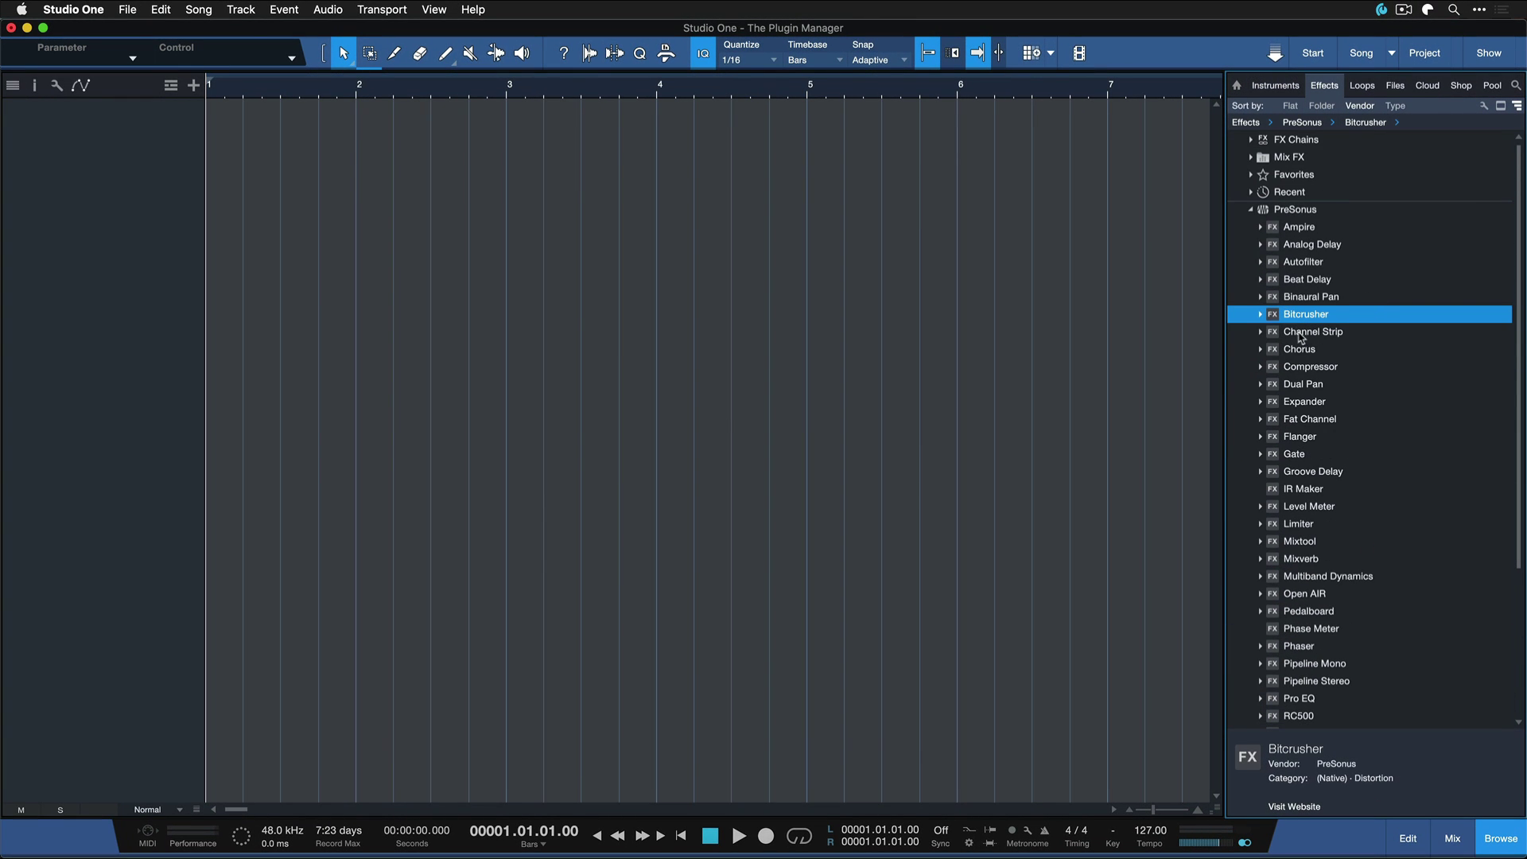
double_click(1308, 332)
double_click(1306, 334)
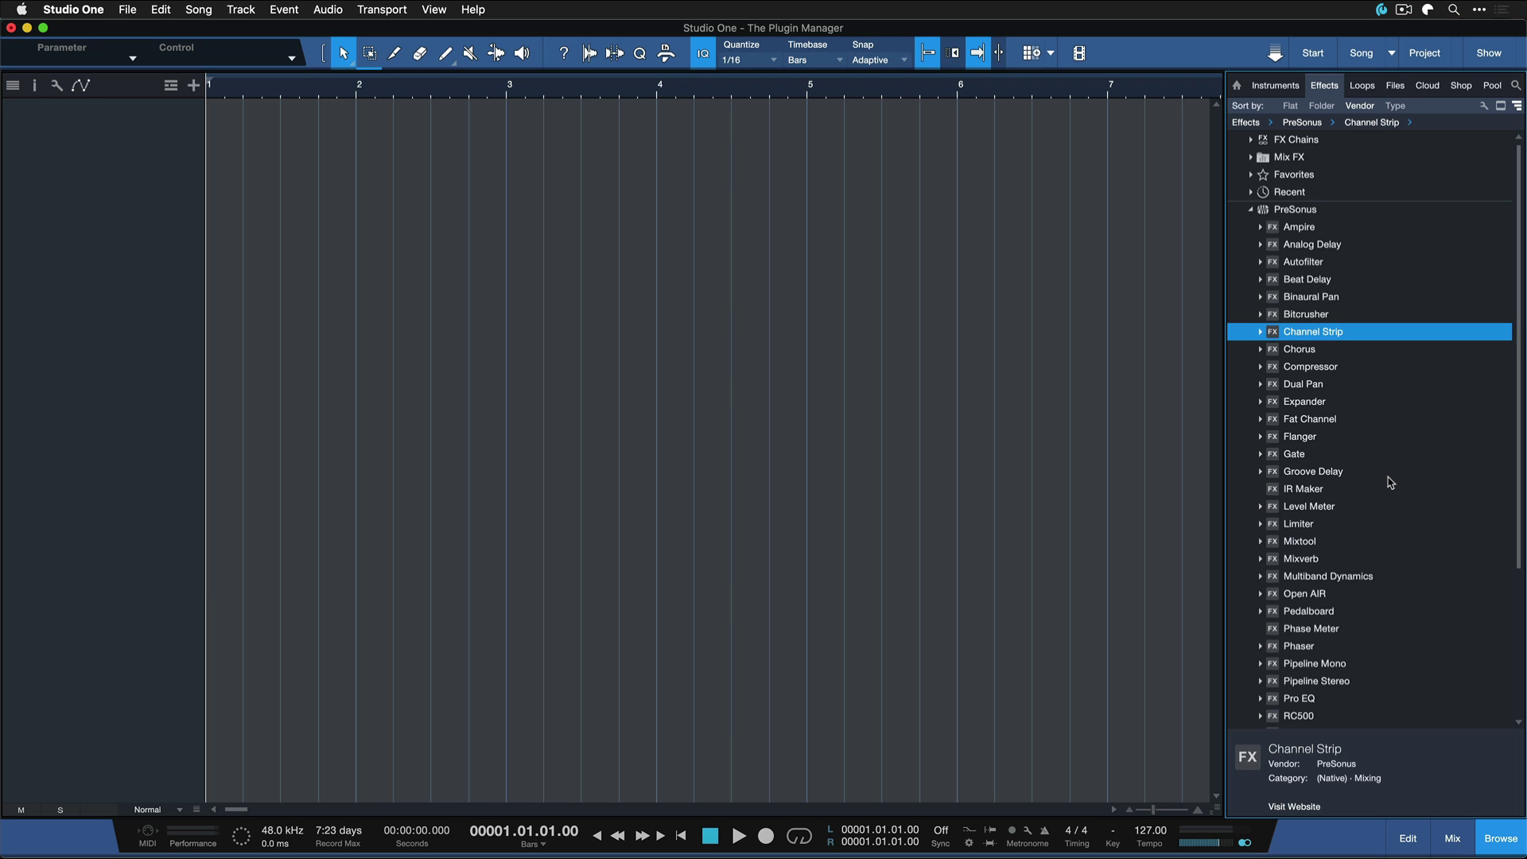
double_click(1320, 299)
double_click(1317, 302)
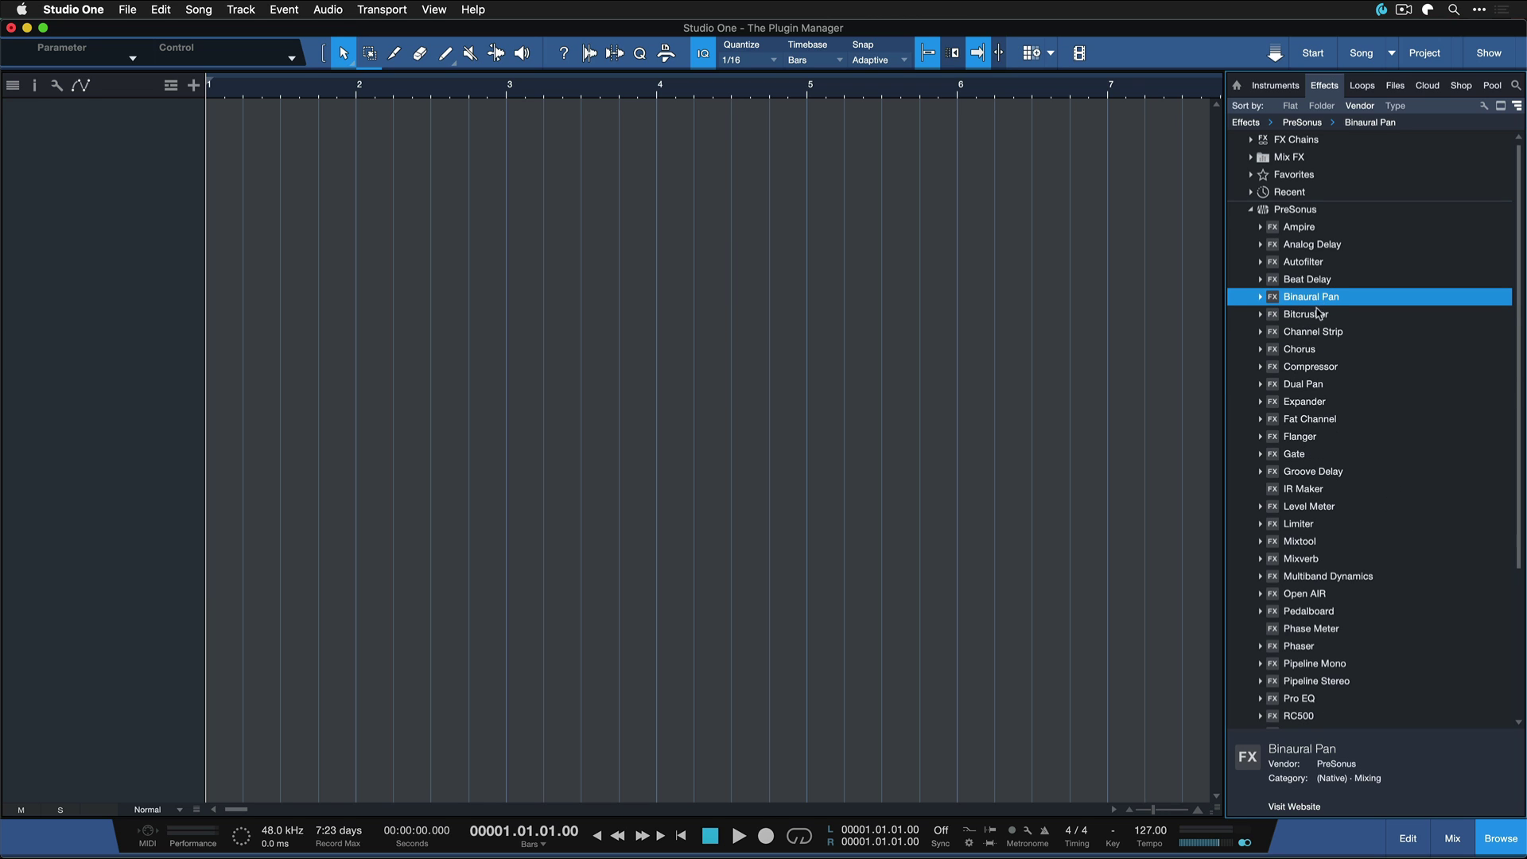
left_click(1318, 313)
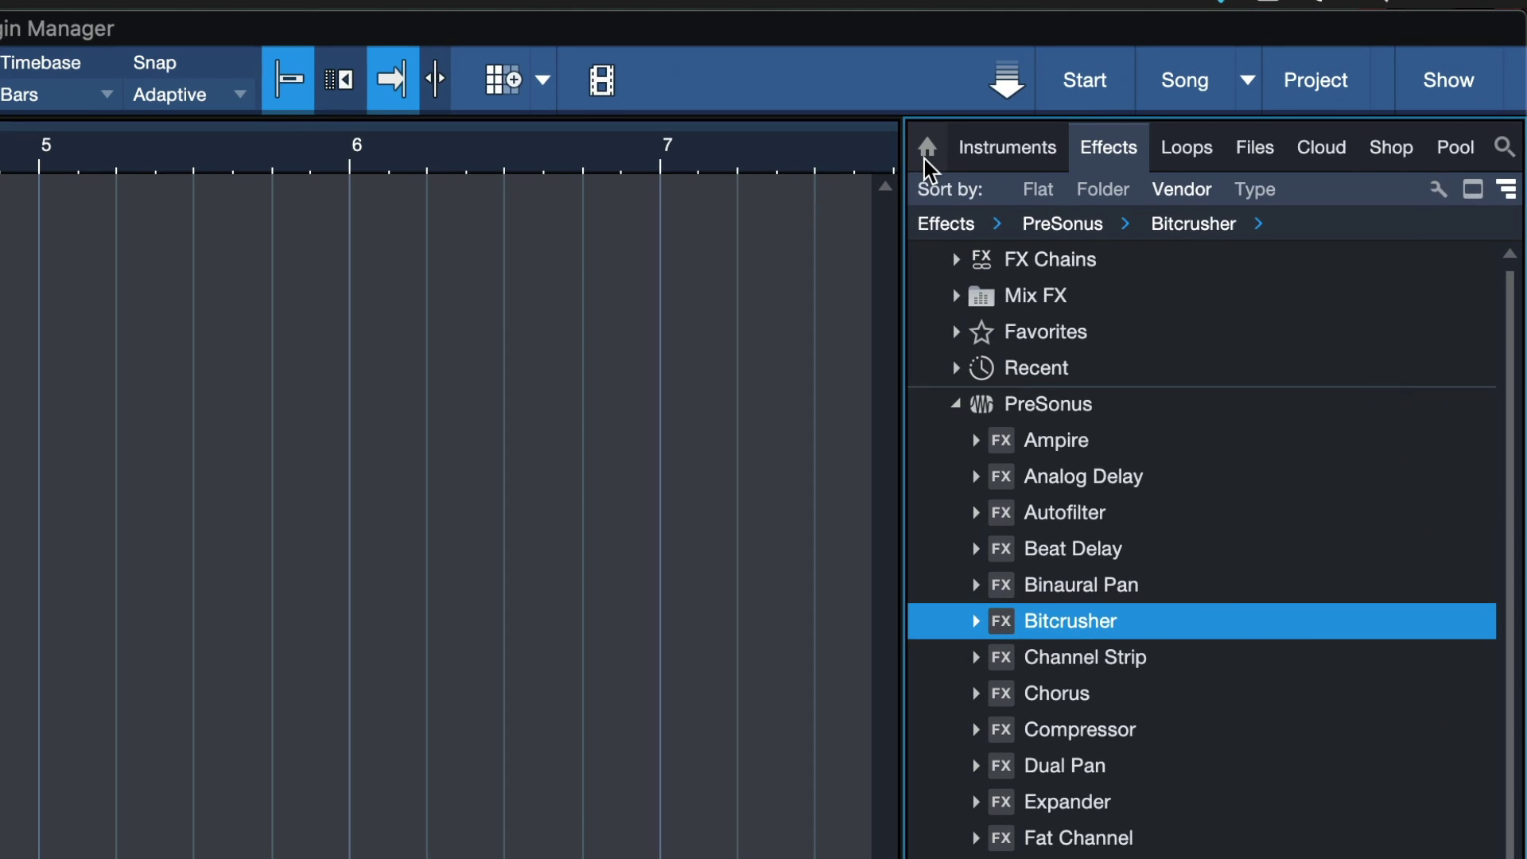
Open the Plug-In Manager from the browser's home page and look over the full plug-in list.
left_click(926, 154)
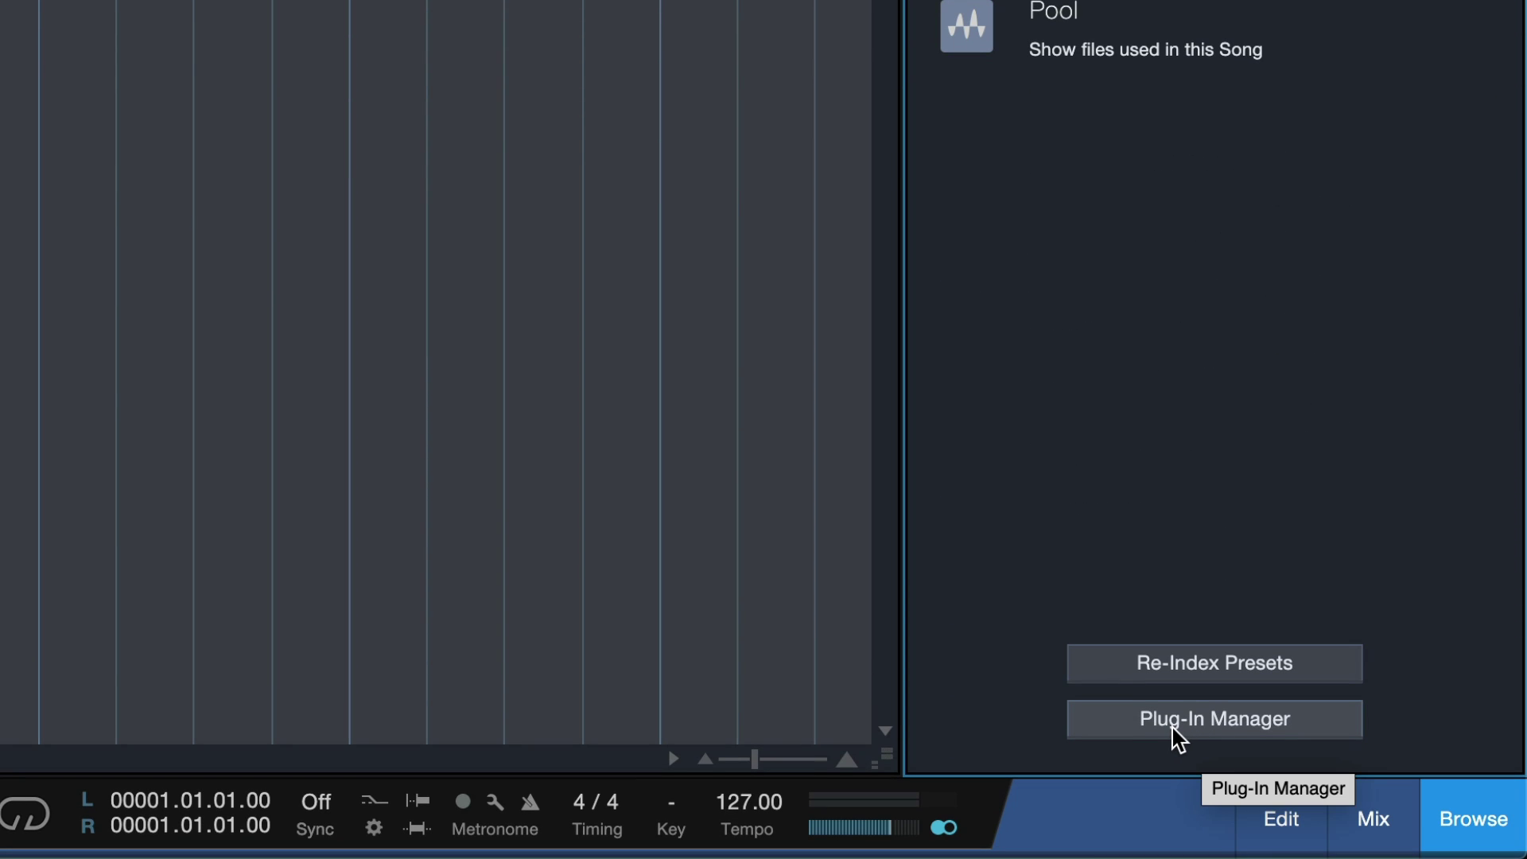
left_click(1177, 738)
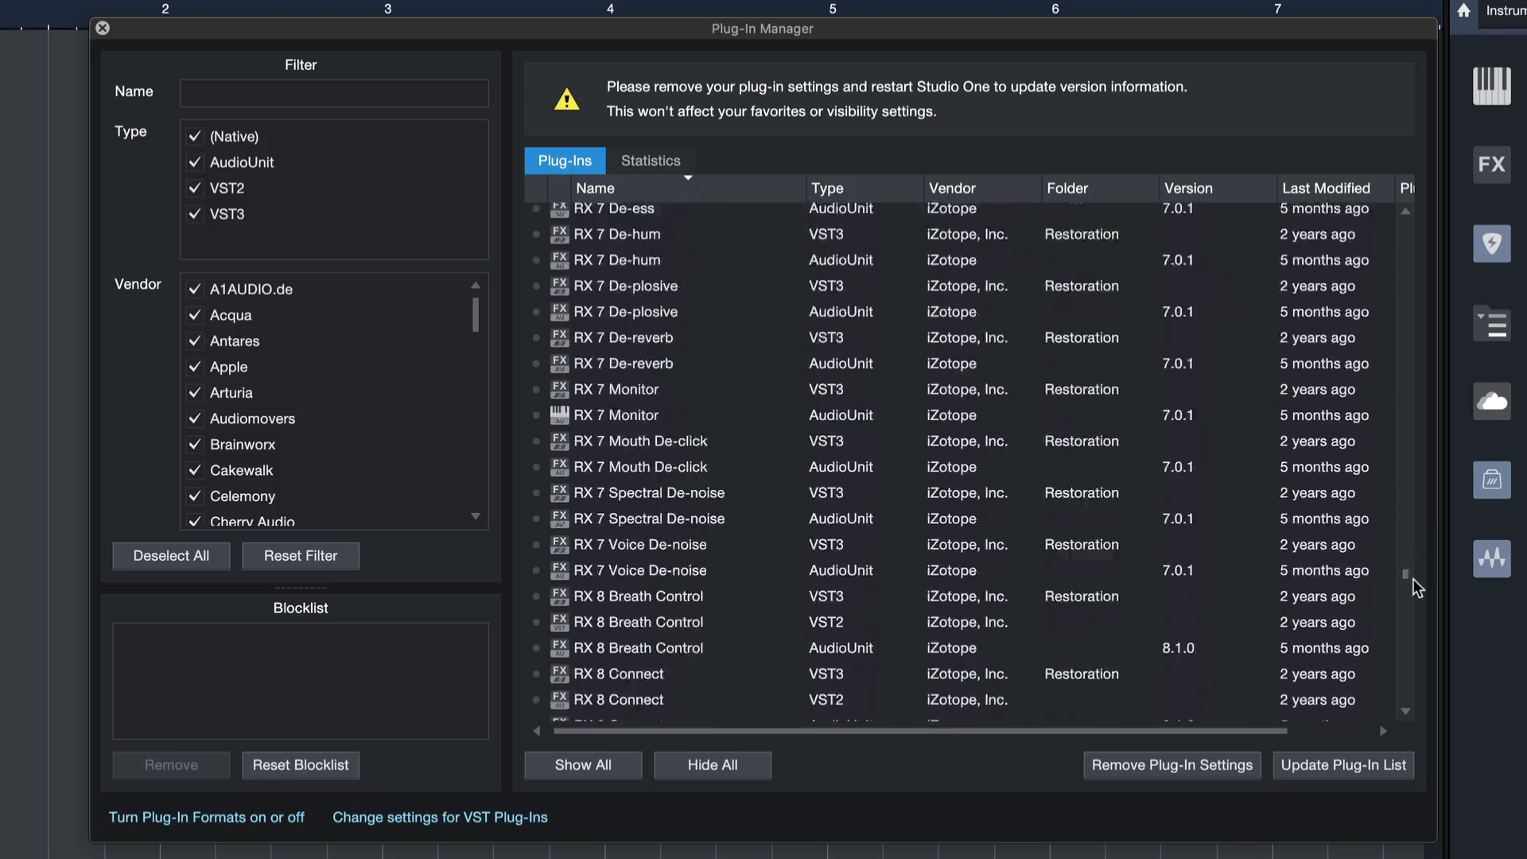
left_click_drag(1413, 579, 1404, 225)
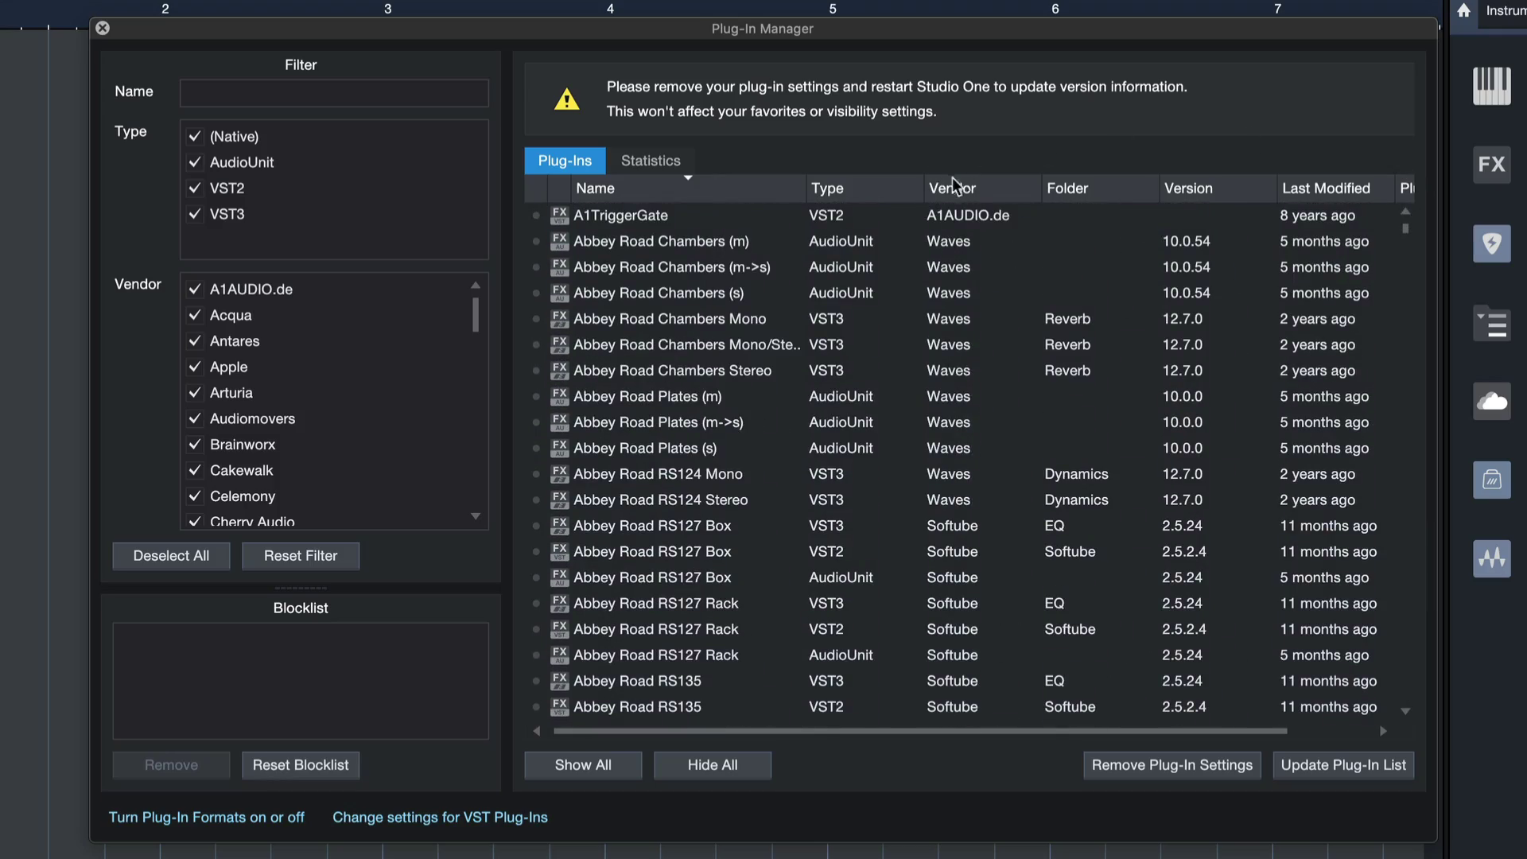
Sort the plug-in list by type with VST3 first and look through the entries.
left_click(822, 191)
left_click(847, 200)
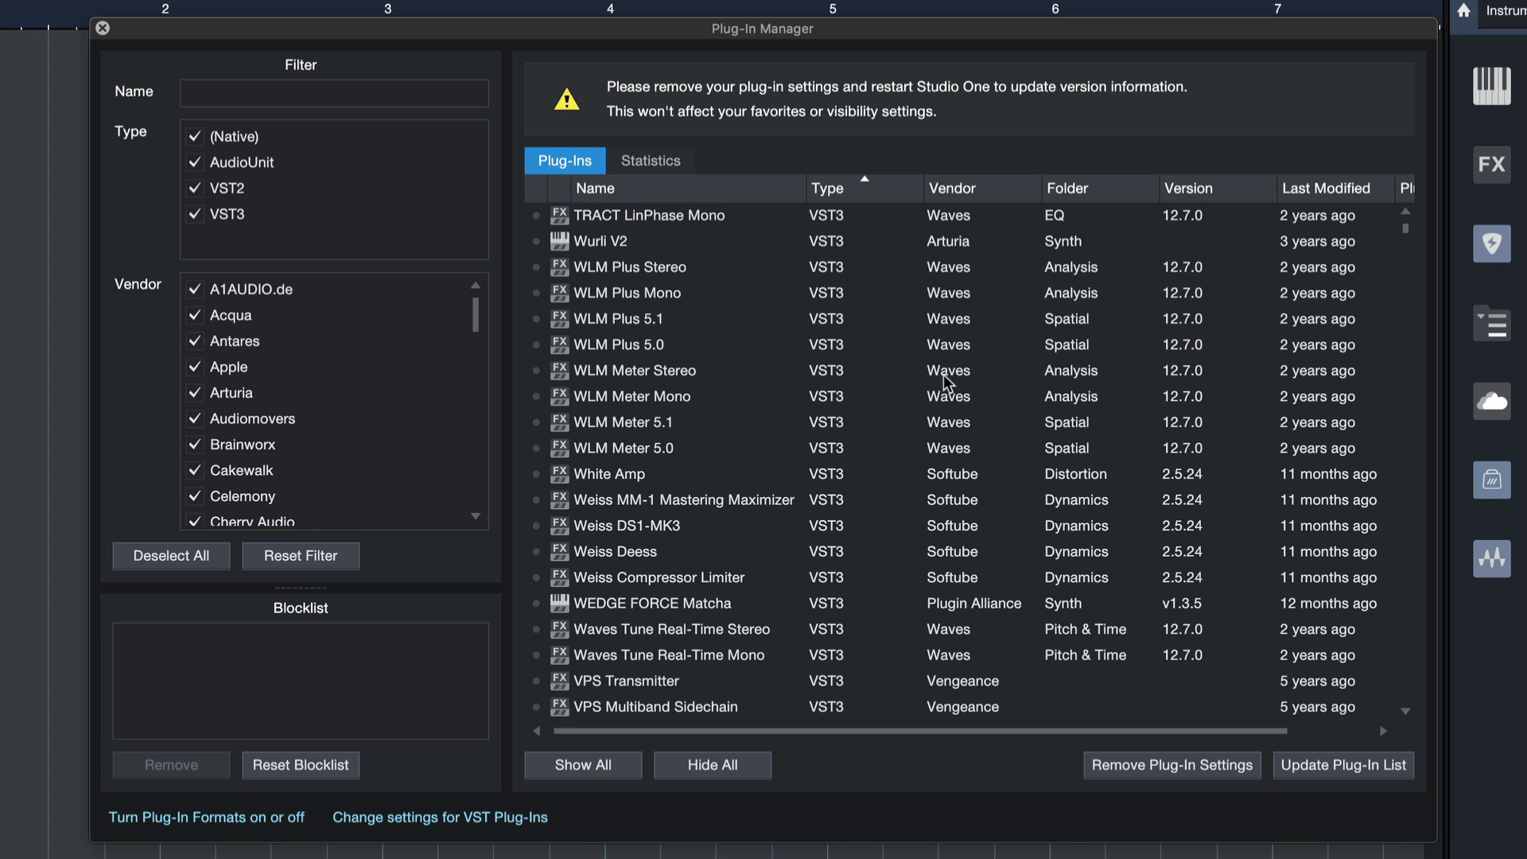
scroll(990, 326, "down", 2)
scroll(990, 326, "down", 10)
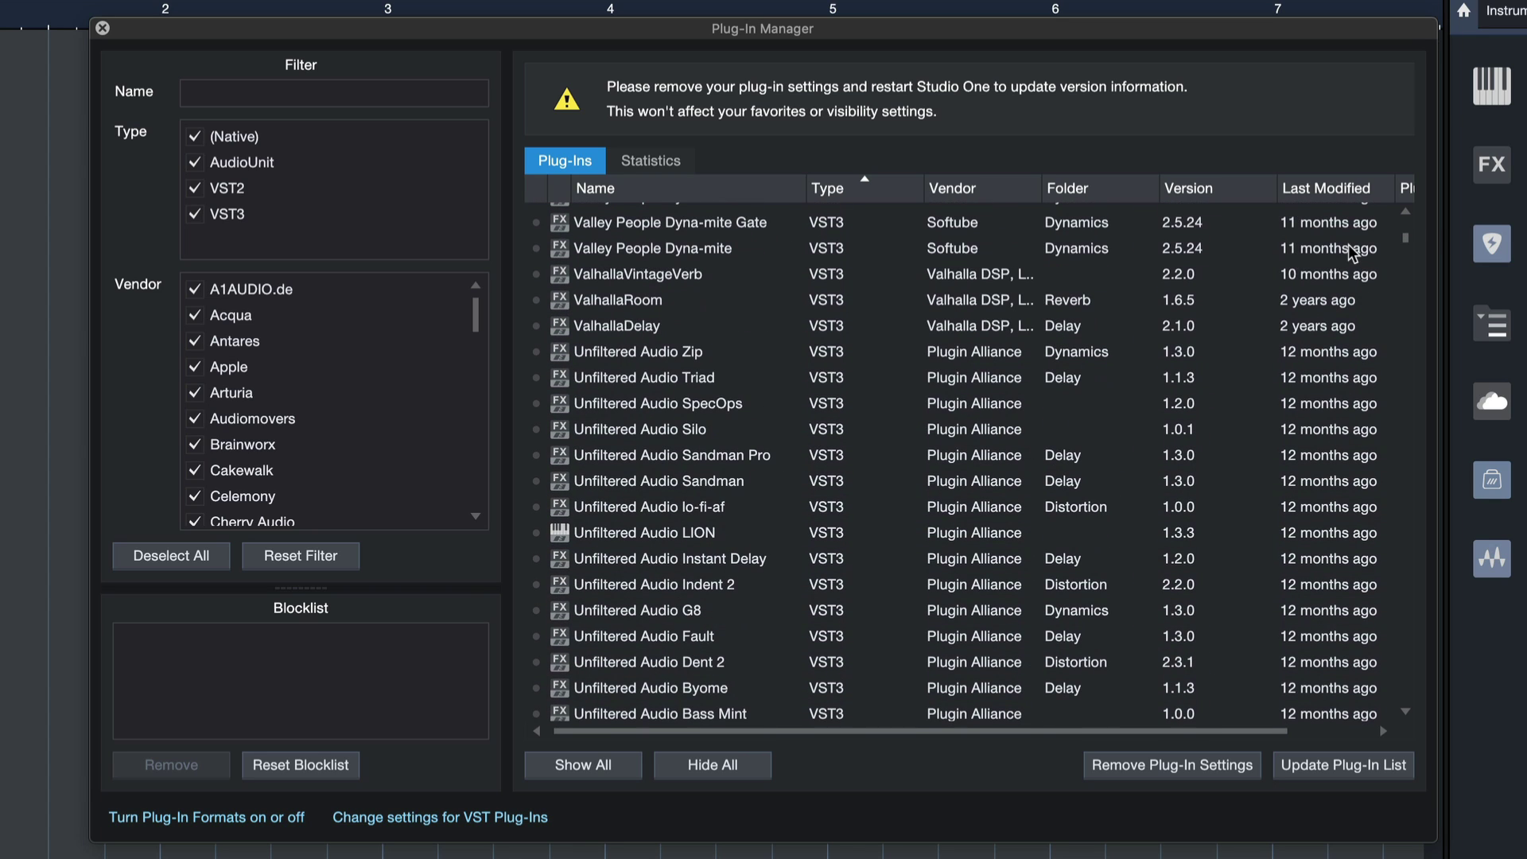
scroll(1410, 236, "up", 10)
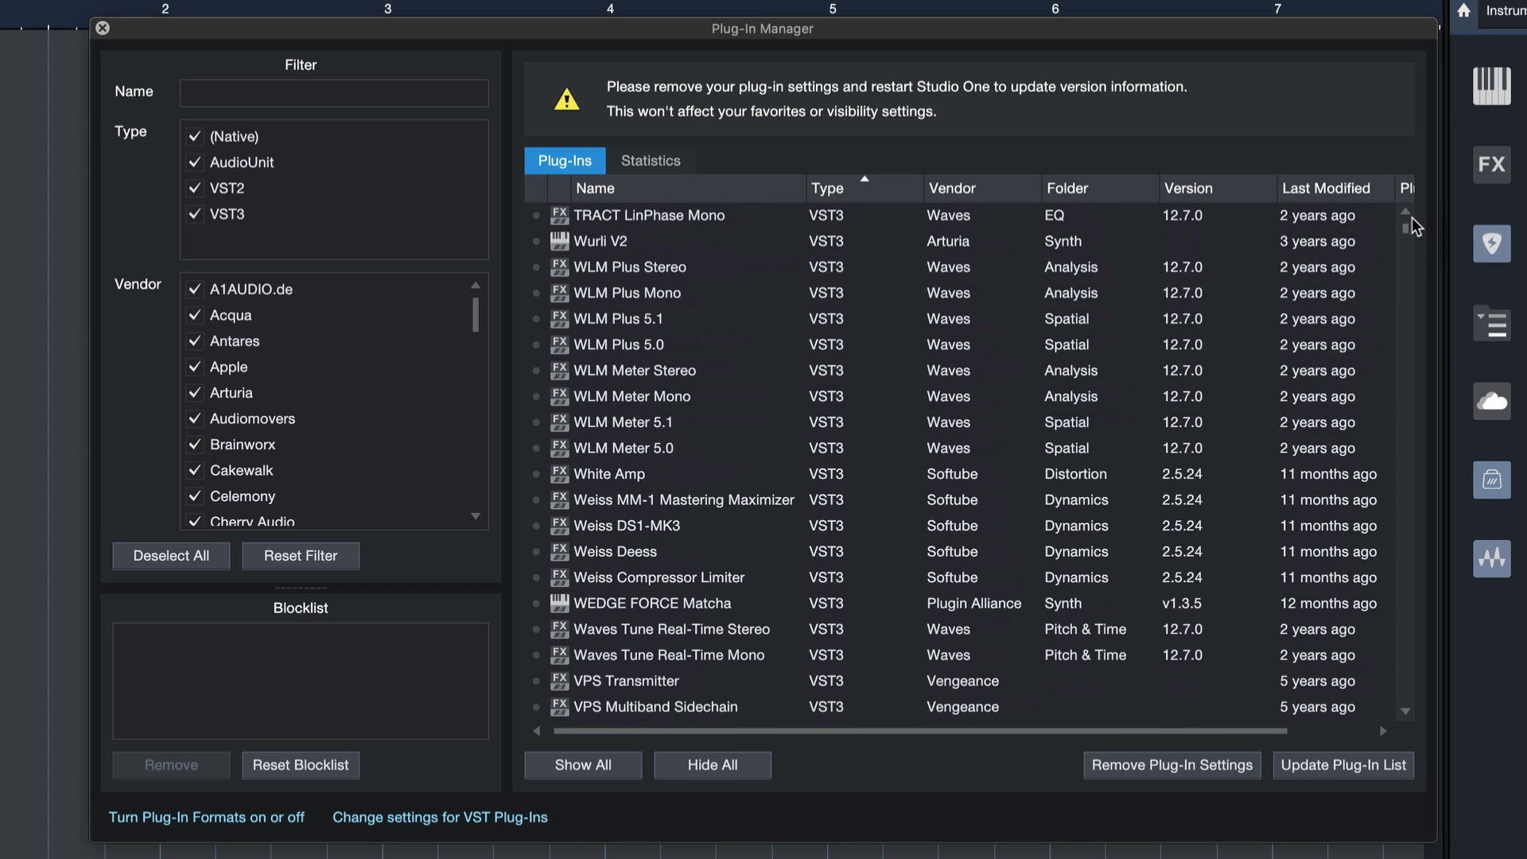
Widen the Plug-In Manager window to reveal the whole Plug-in Nap column and sort the list by last modified date.
left_click_drag(1432, 154, 1514, 154)
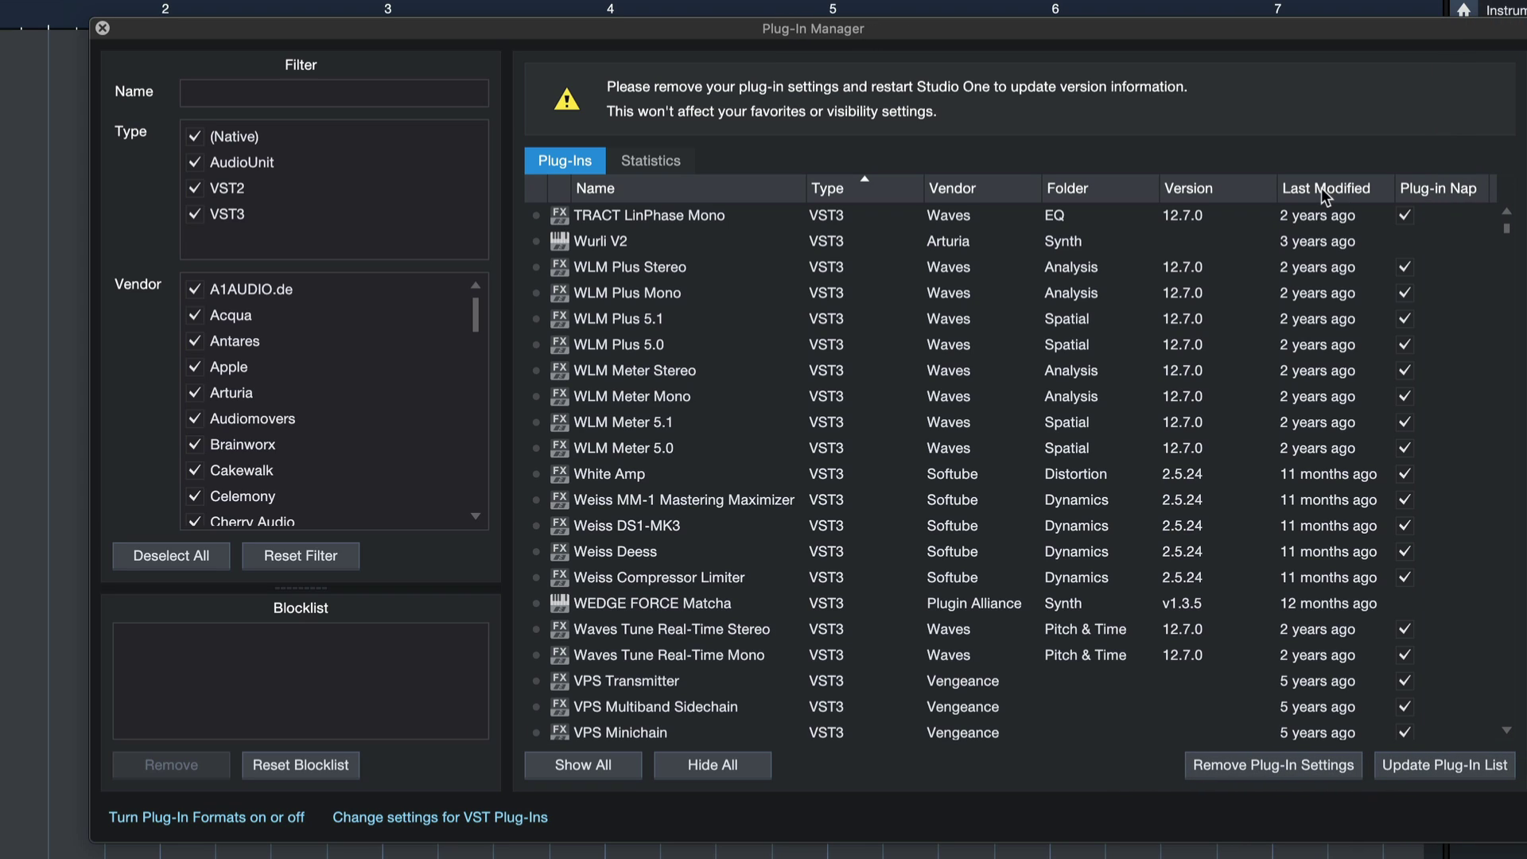
left_click(1323, 188)
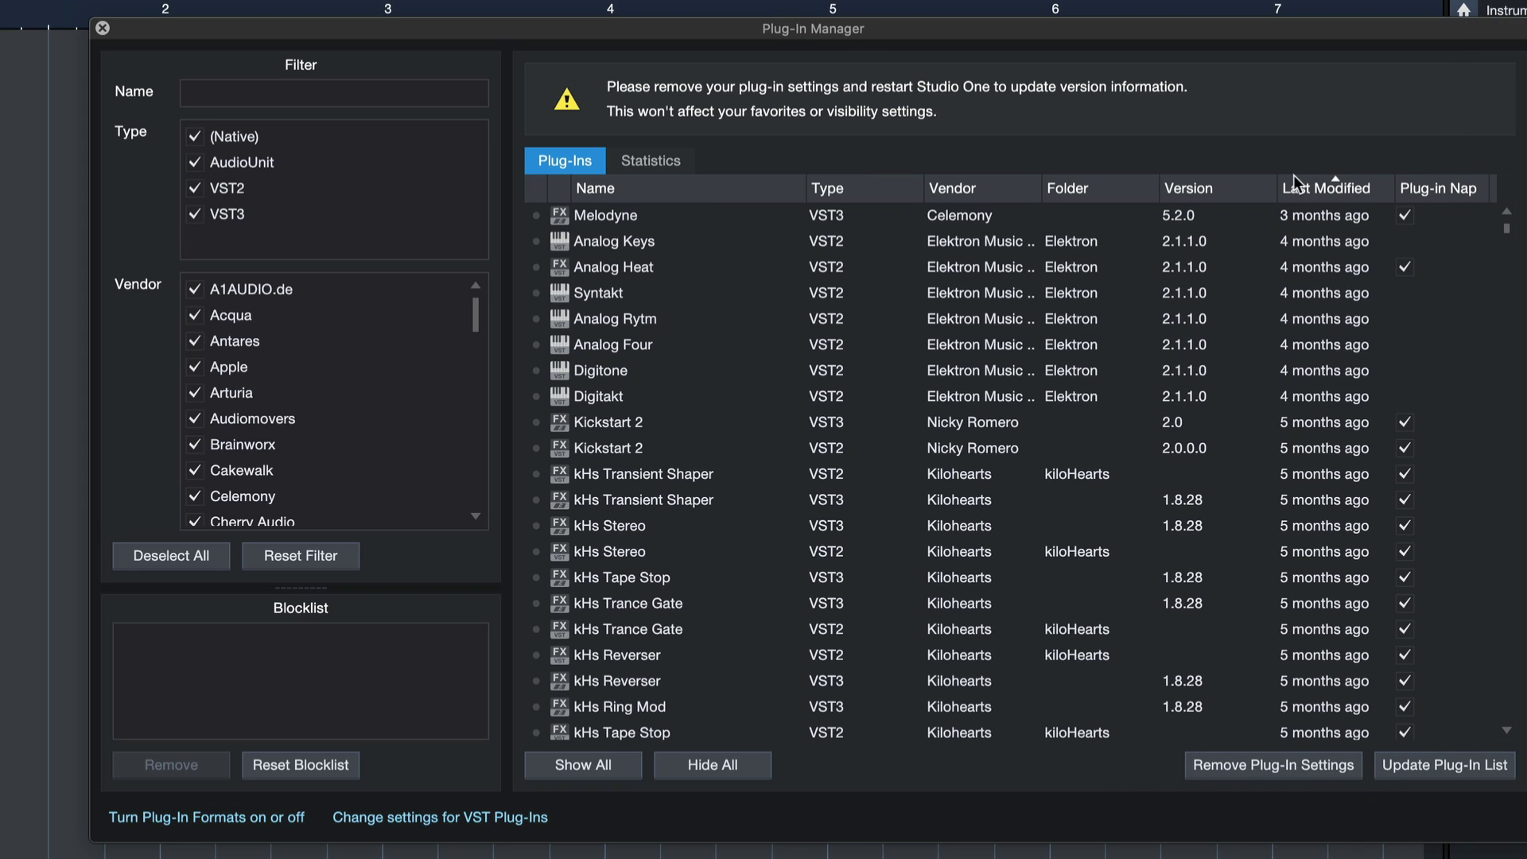
Sort the plug-in list by version with the highest first, and re-sort it by folder.
left_click(1216, 189)
left_click(1215, 188)
left_click(1213, 188)
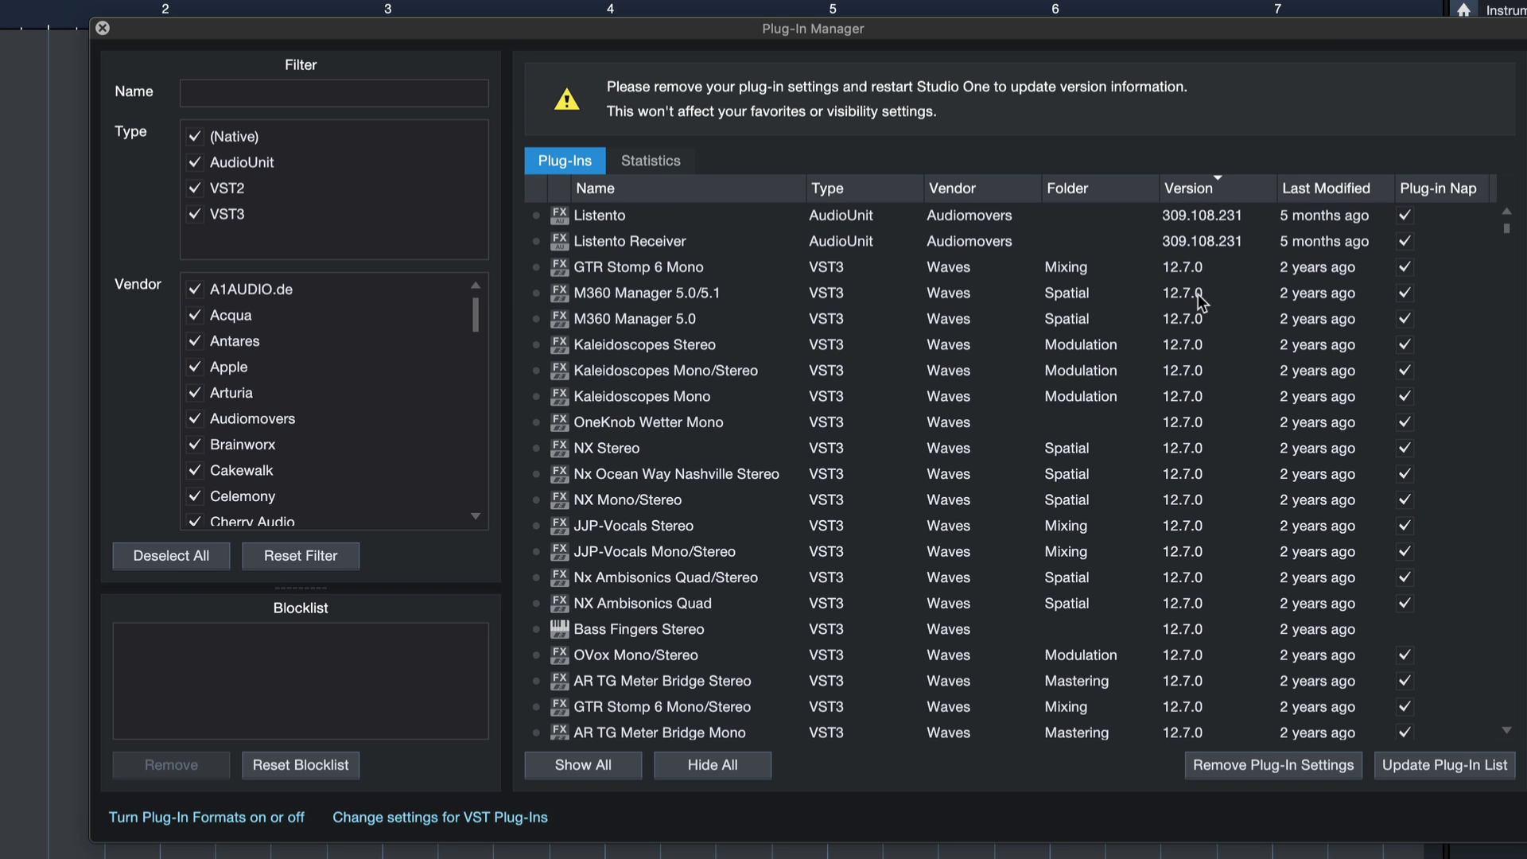
left_click(1204, 268)
left_click(1000, 187)
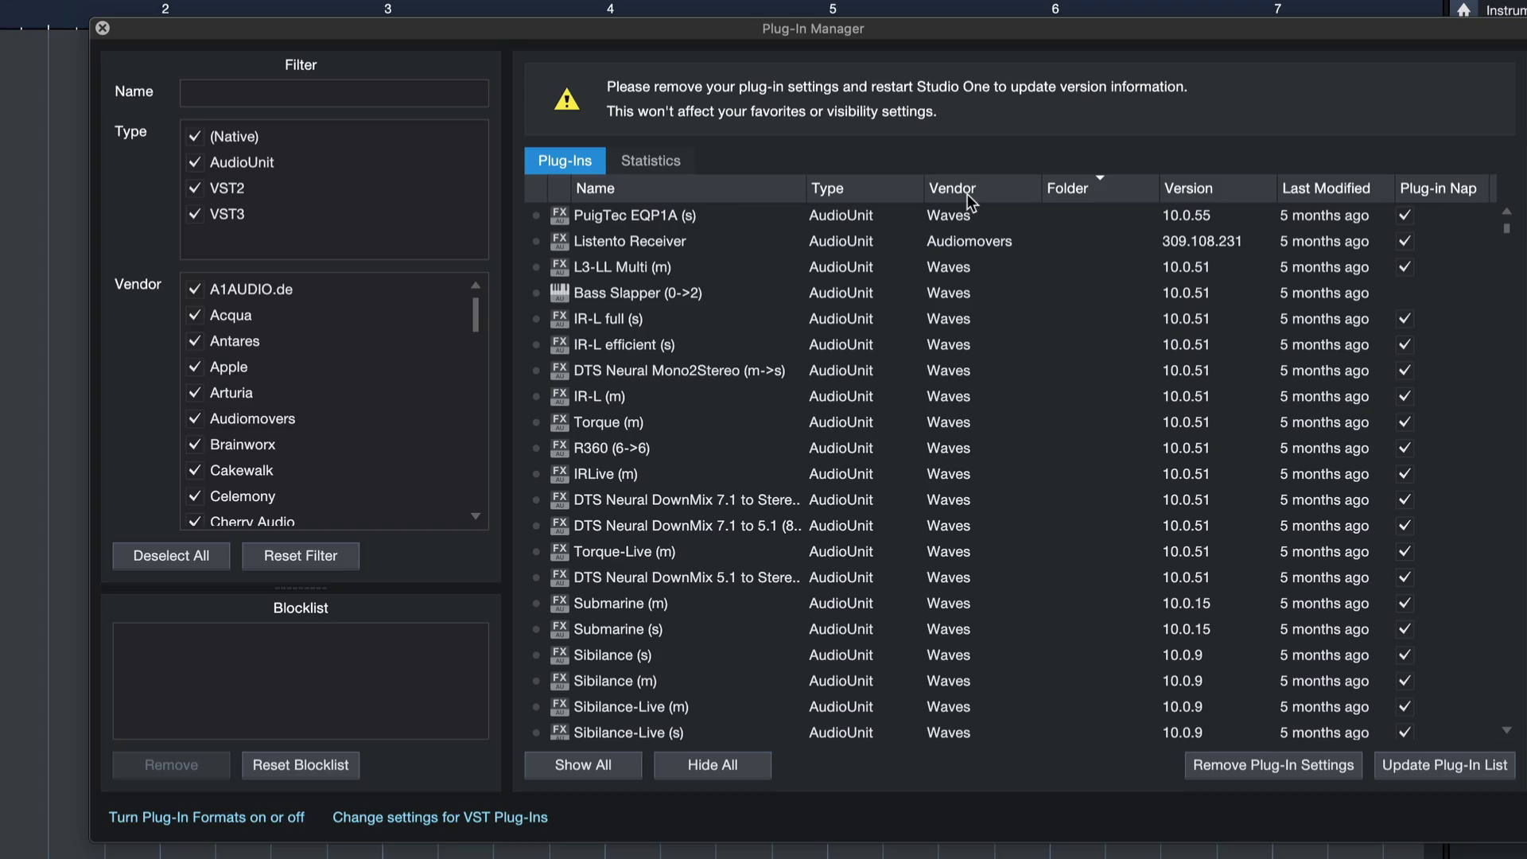
Sort the plug-in list by vendor and then by type with the native plug-ins first.
left_click(967, 194)
left_click(839, 192)
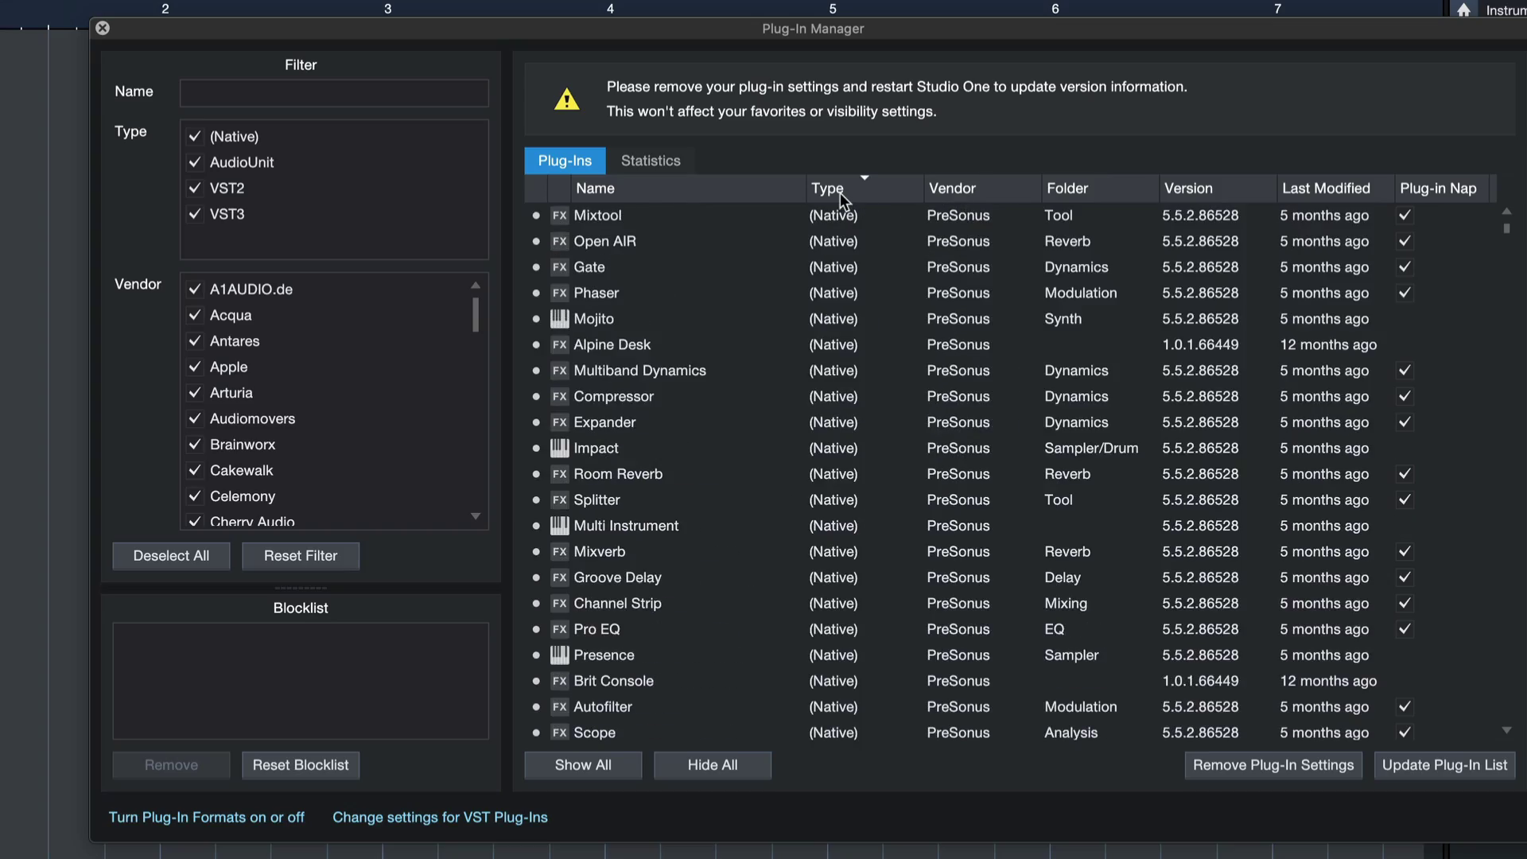
left_click(840, 192)
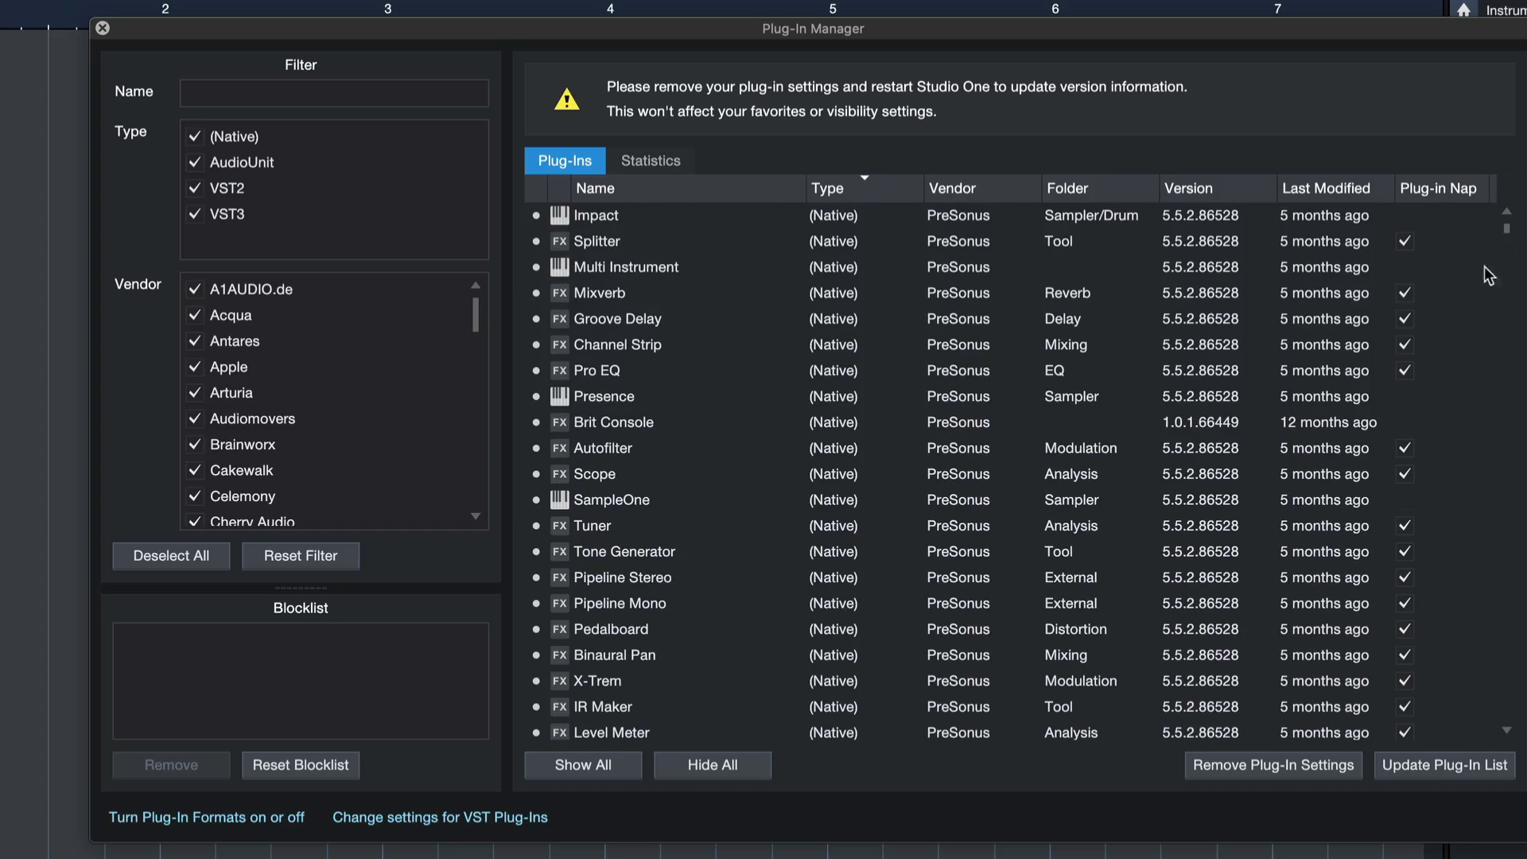
left_click(1405, 242)
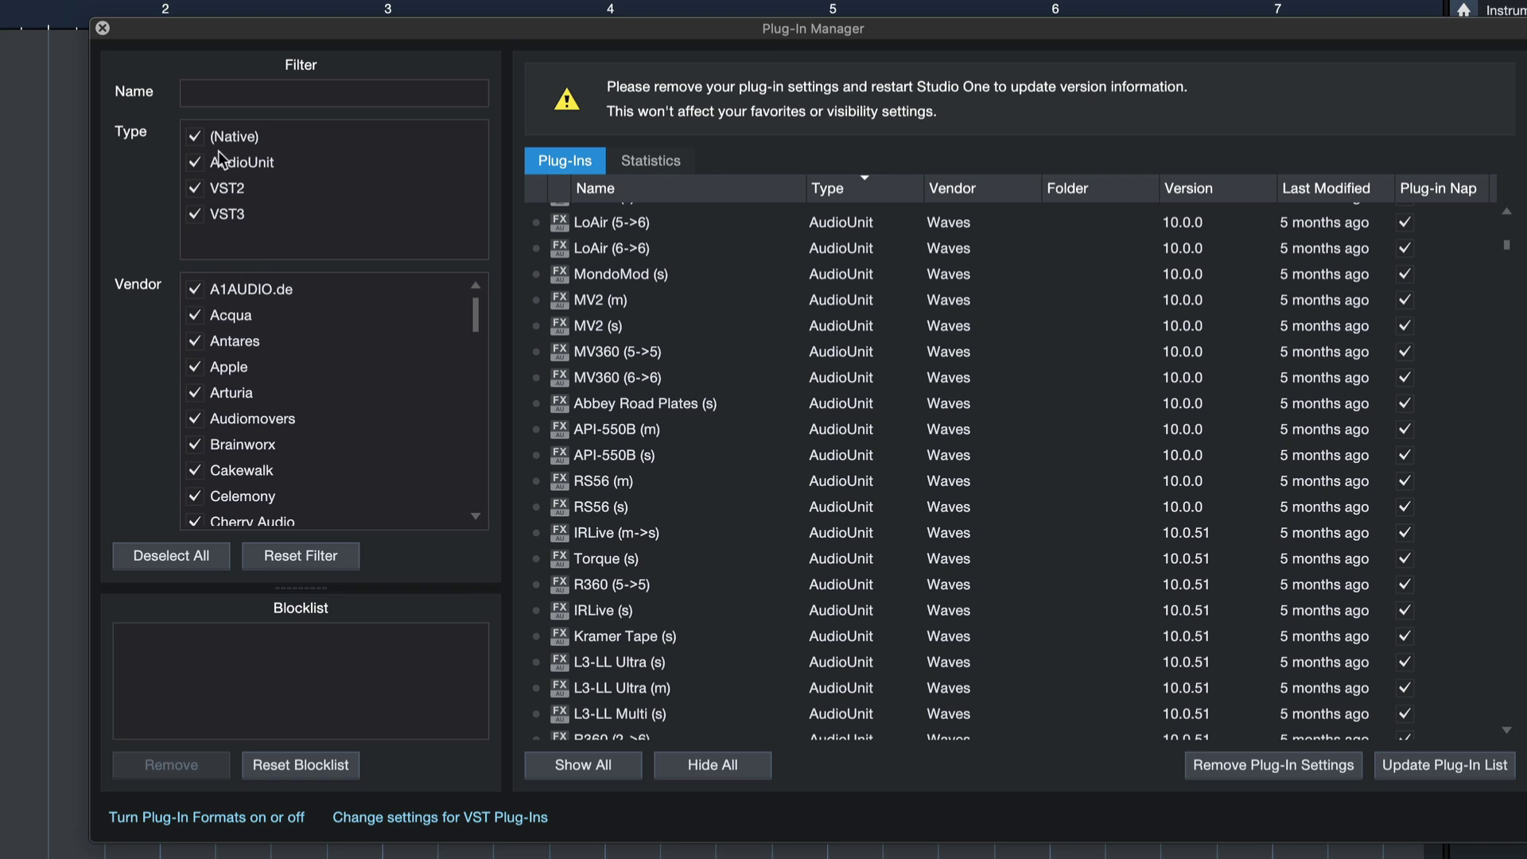
Search the plug-in list by name for "mai t" and clear the name filter.
left_click(222, 97)
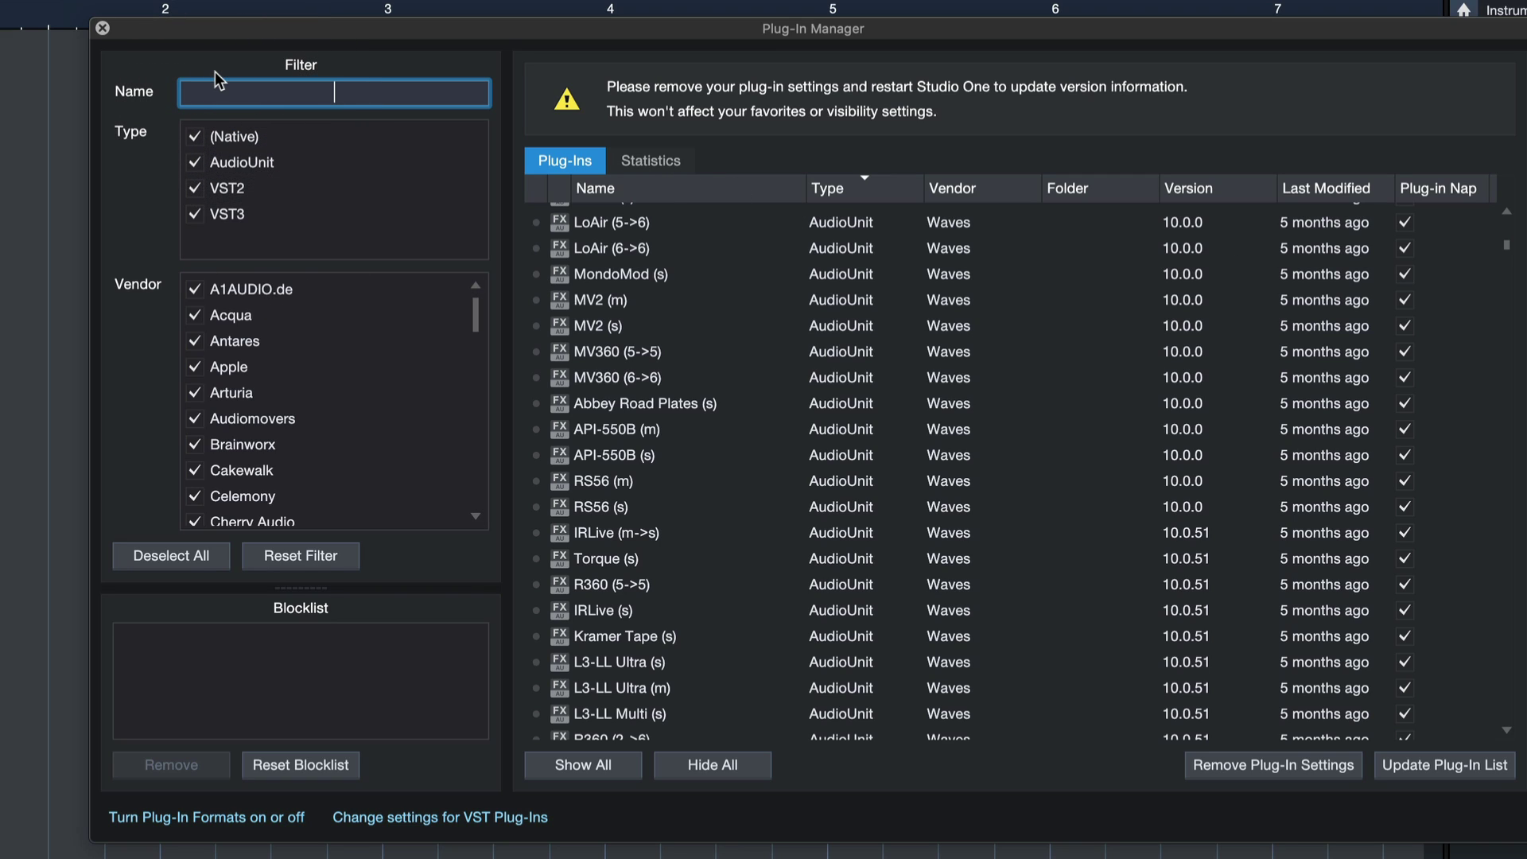
type("mai t")
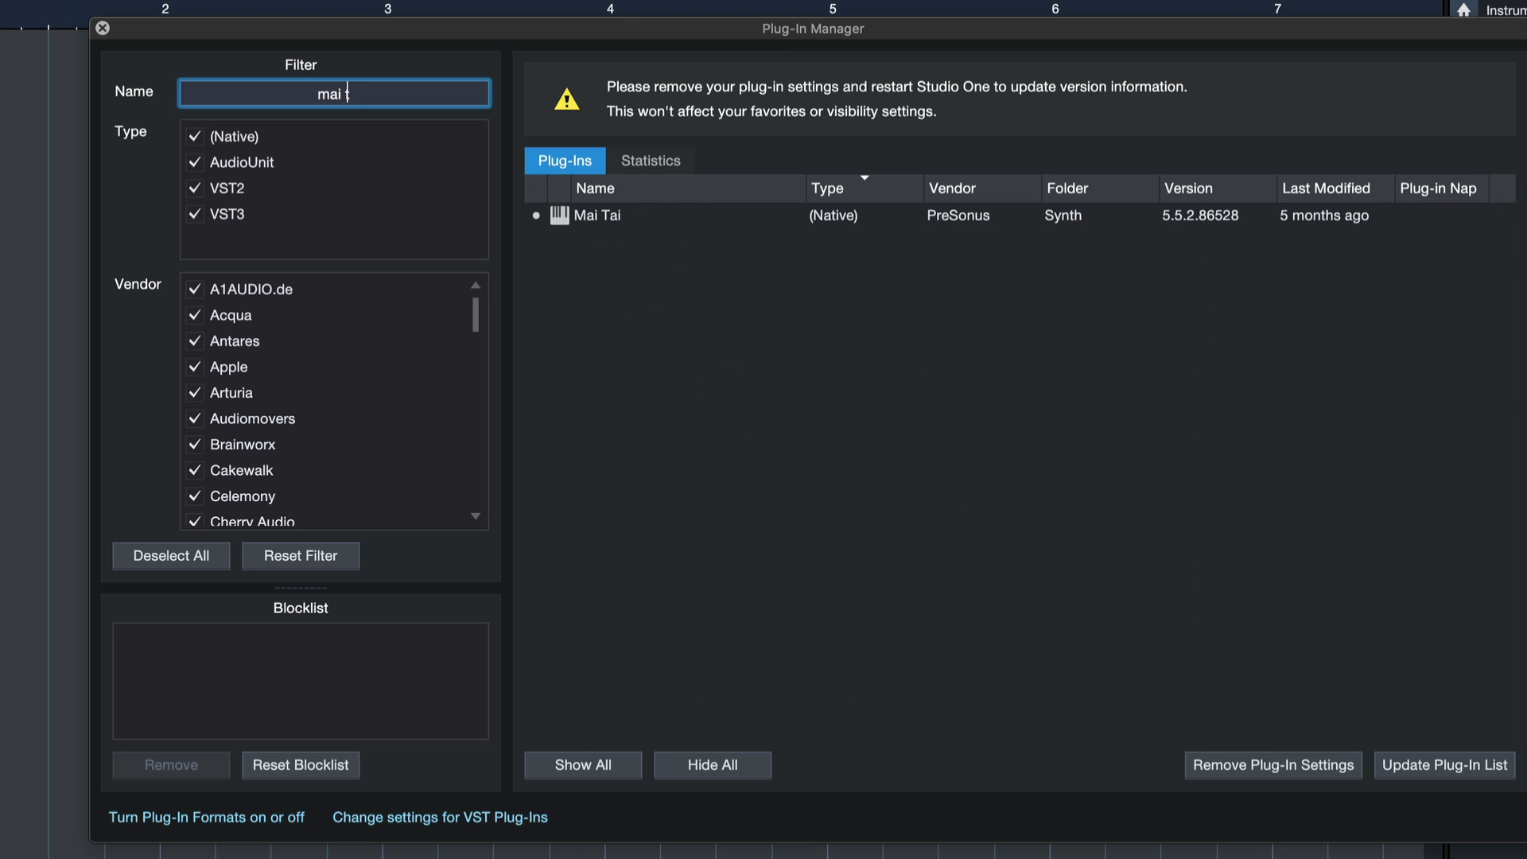
key("super+a")
key("BackSpace")
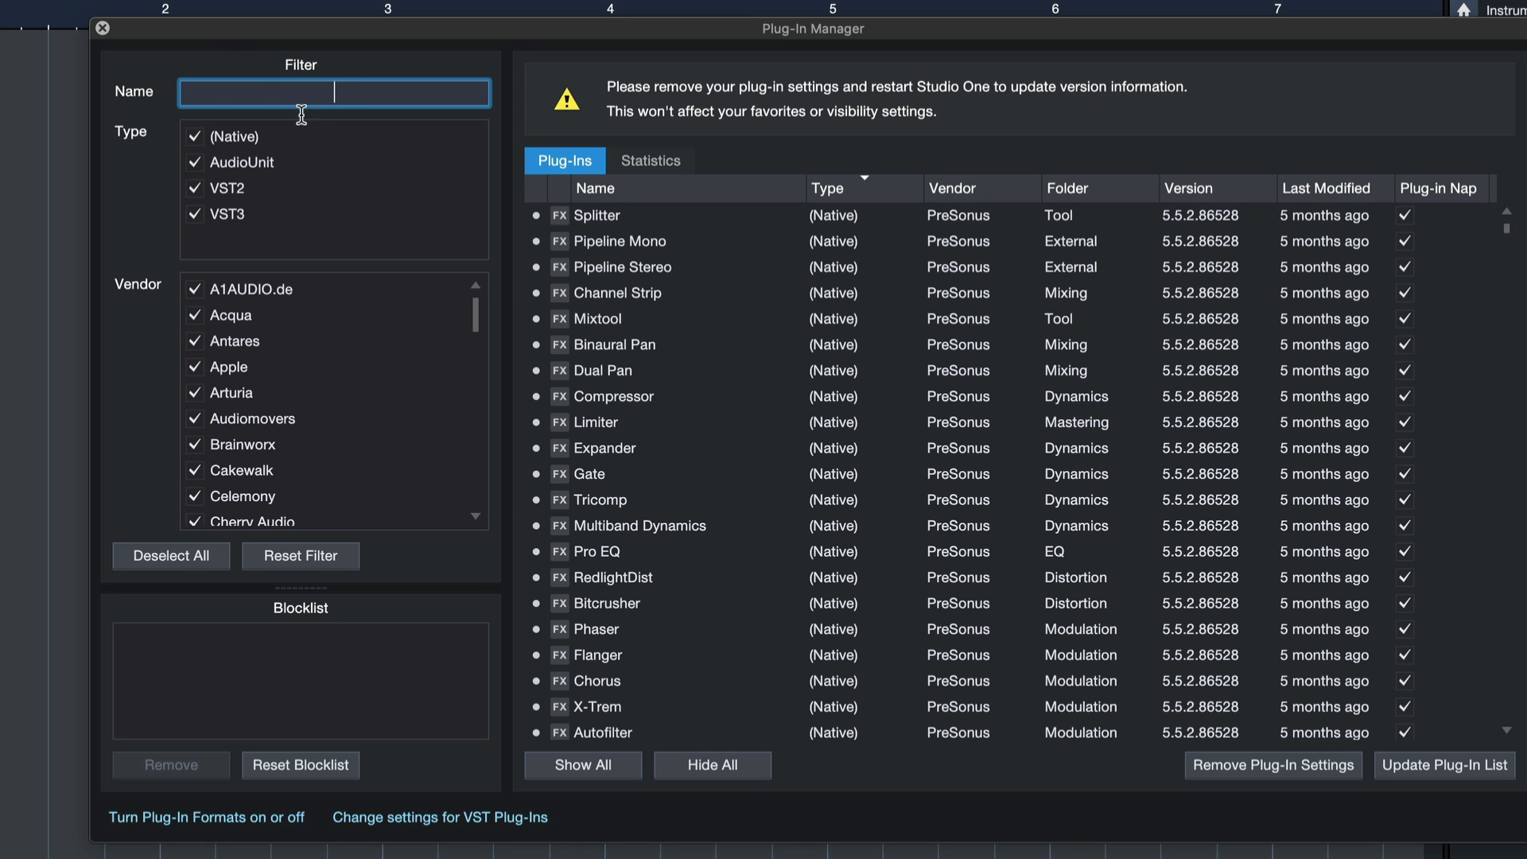
Narrow the type filter to Native plug-ins only, and re-enable AudioUnit, VST3 and VST2.
left_click(202, 162)
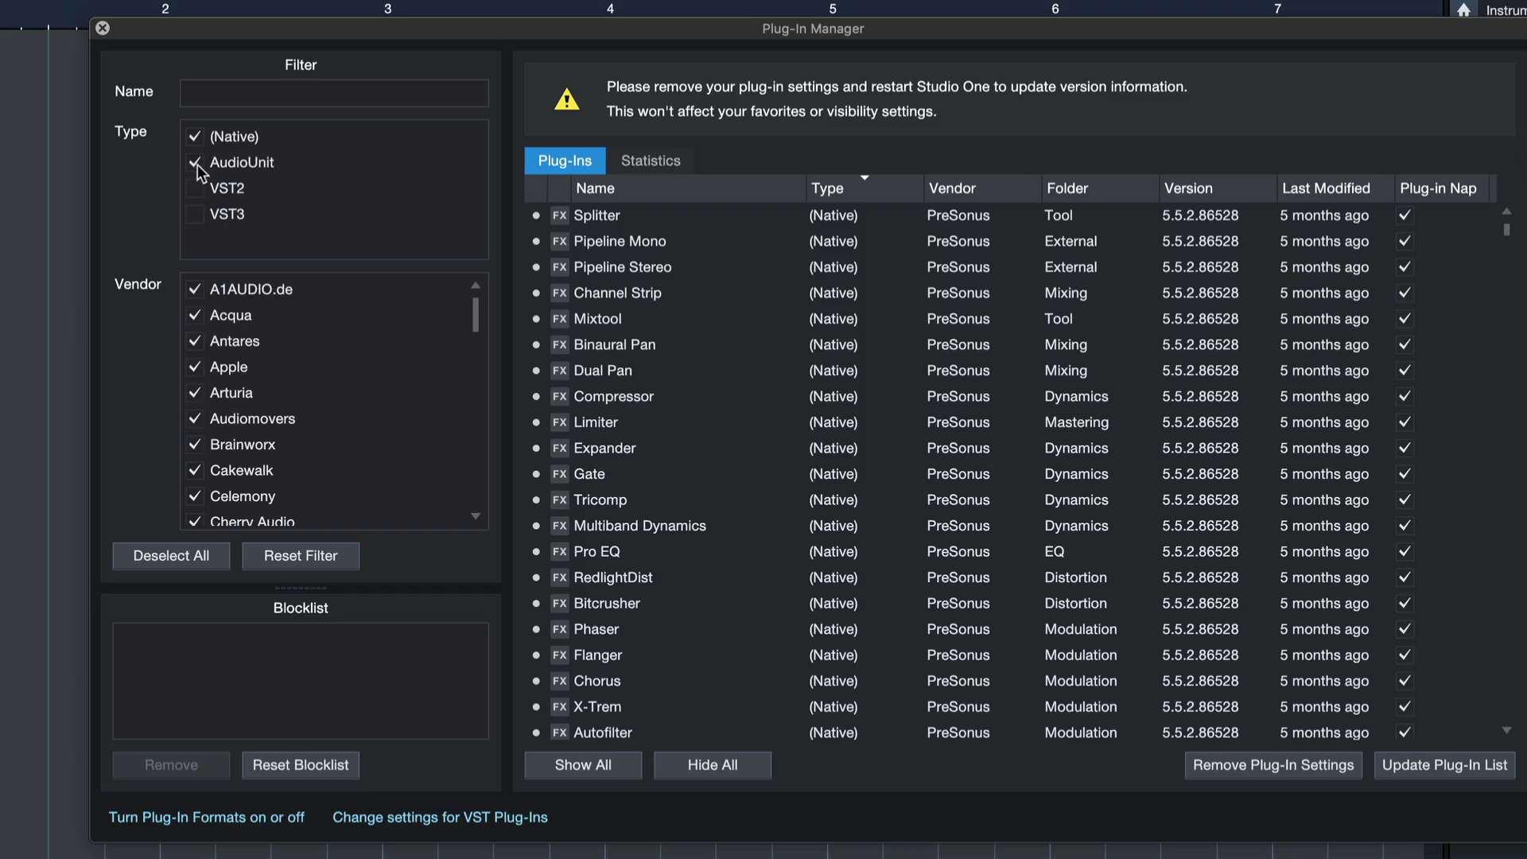
left_click(199, 136)
left_click(200, 136)
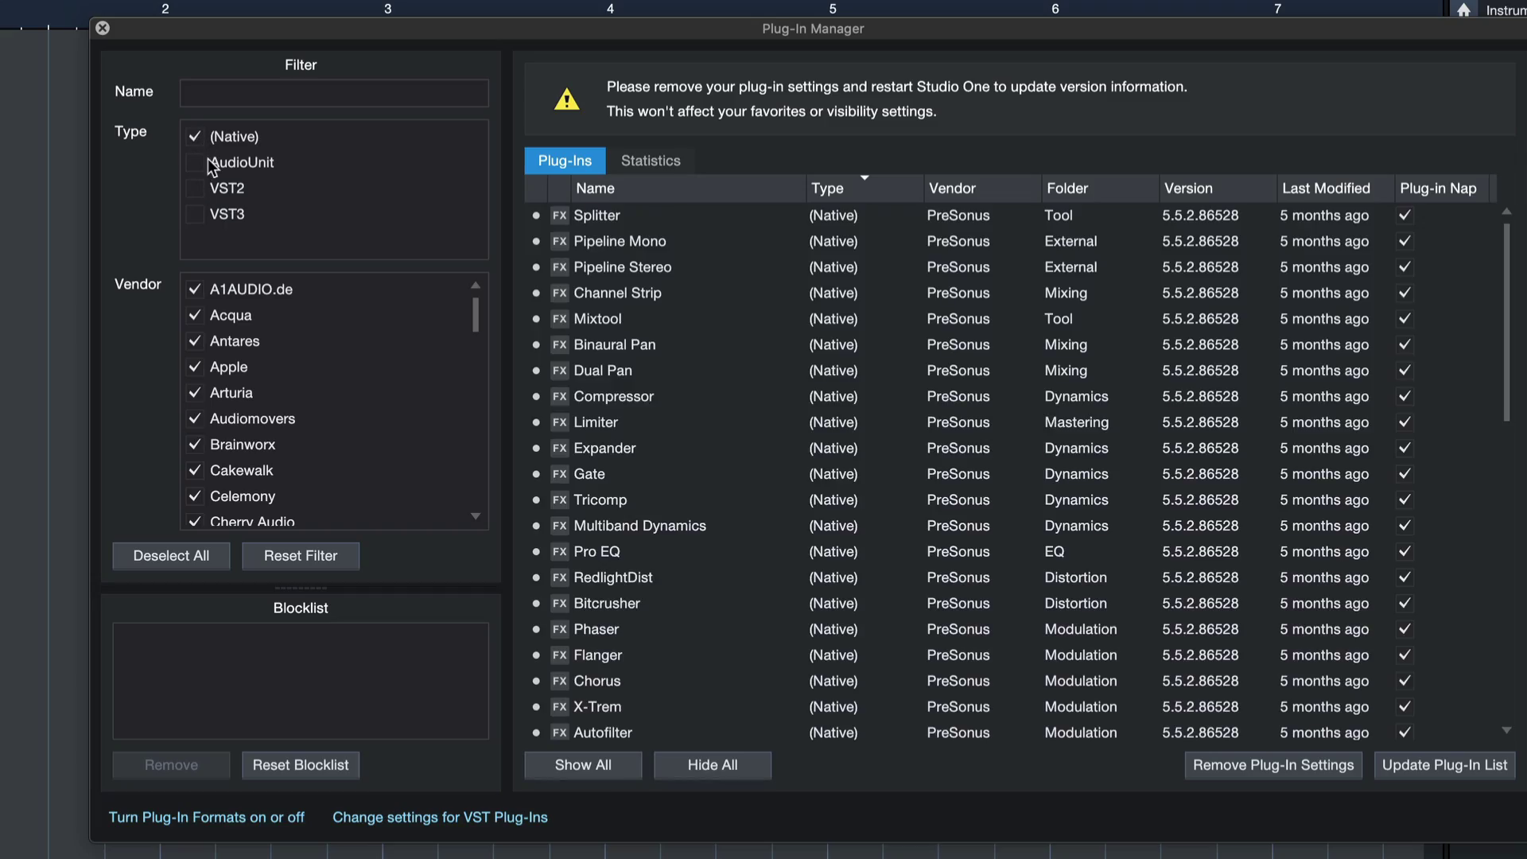
left_click(207, 162)
left_click(204, 212)
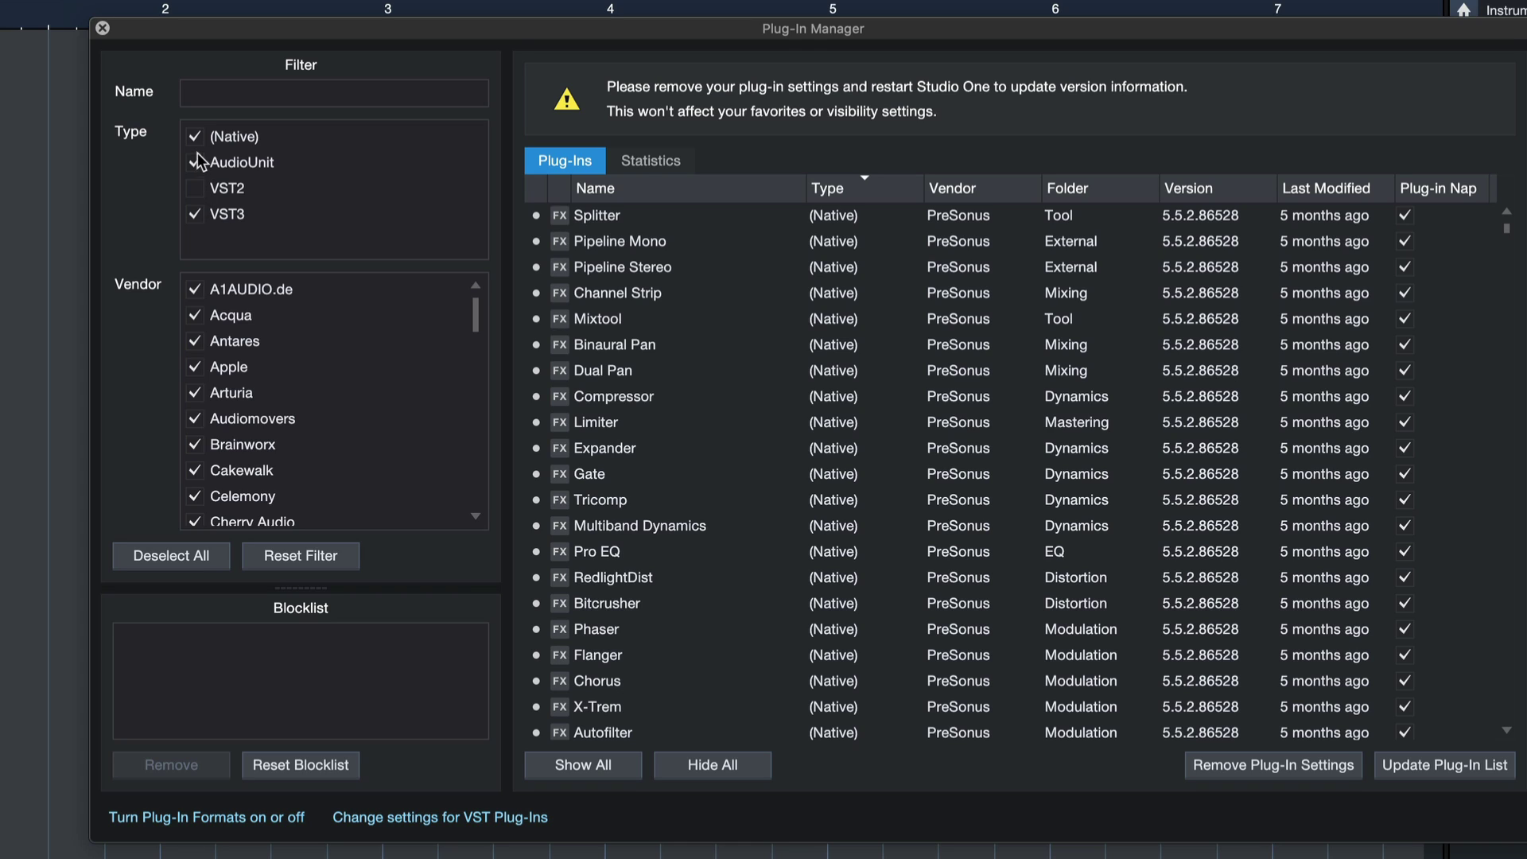
left_click(194, 188)
left_click(195, 136)
left_click(194, 136)
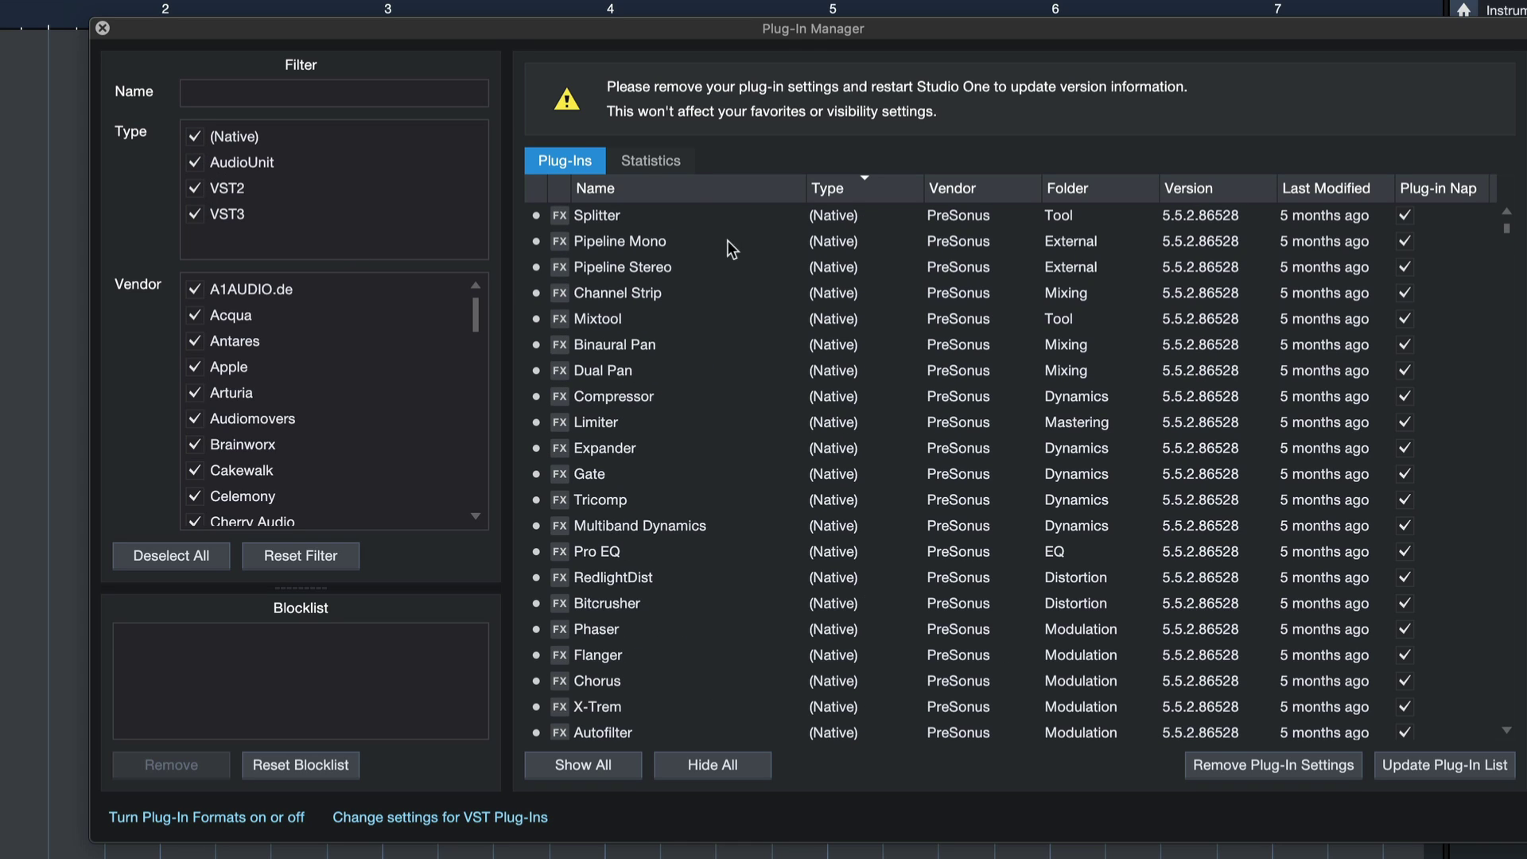
Toggle the visibility of the Pipeline Mono plug-in off and on, and select Channel Strip.
left_click(537, 274)
left_click(531, 245)
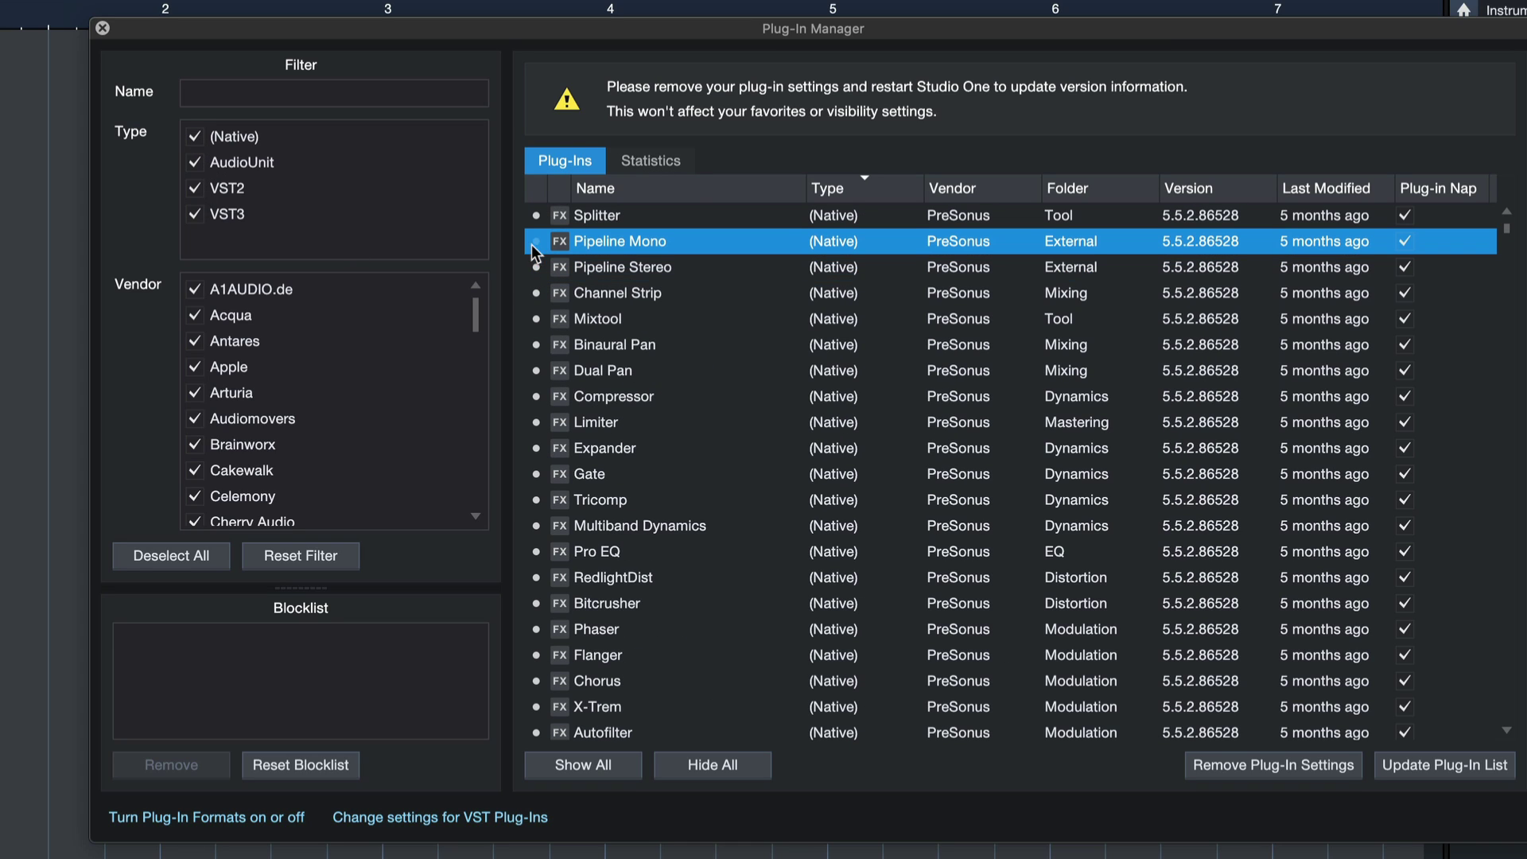
left_click(541, 294)
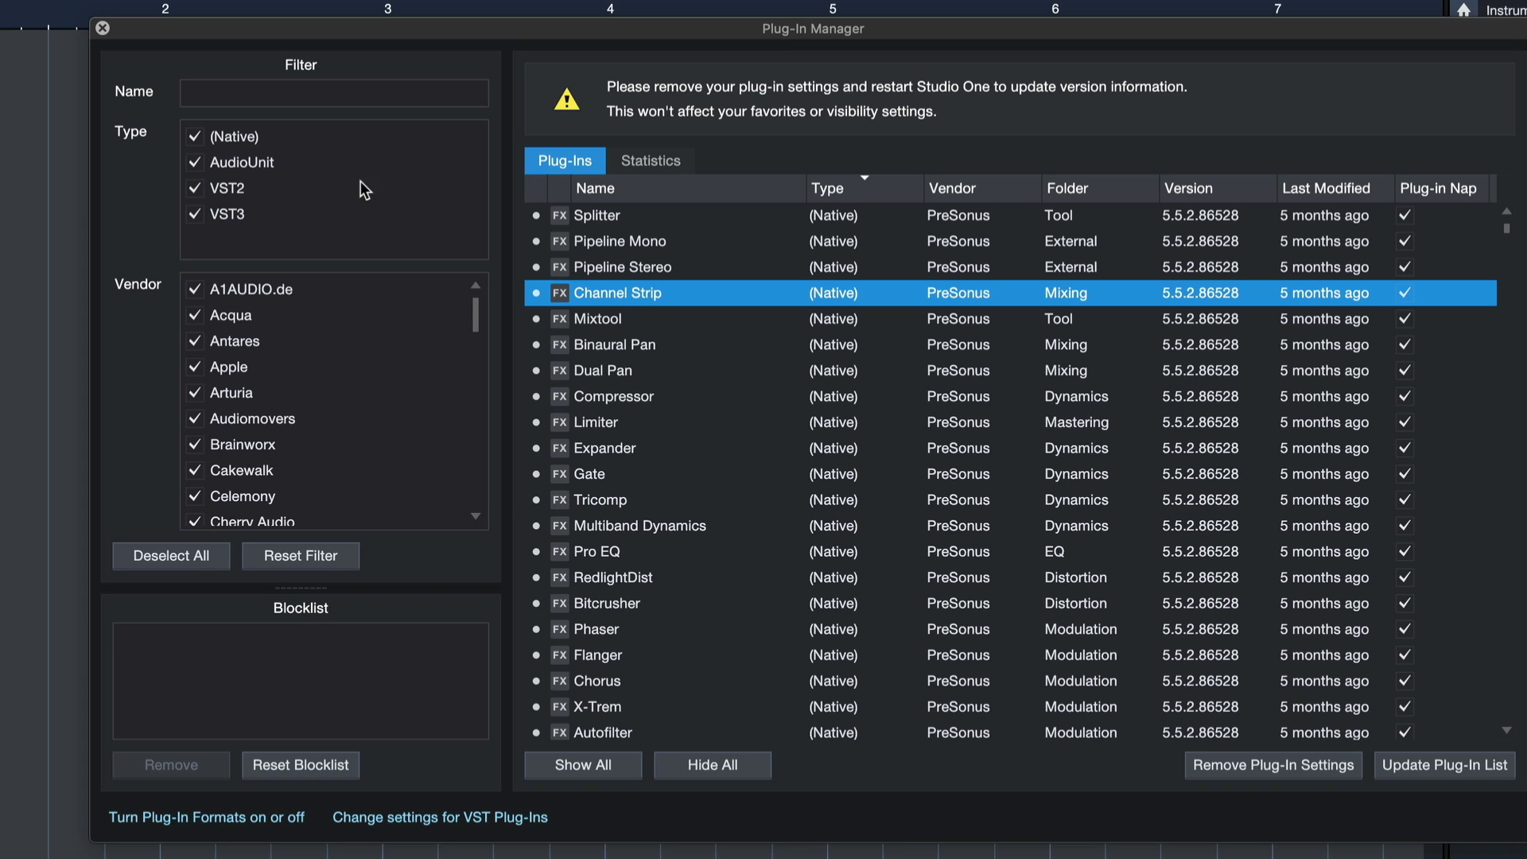
Hide all third-party plug-ins with the Native type filtered out, and restore Native in the type filter.
left_click(195, 137)
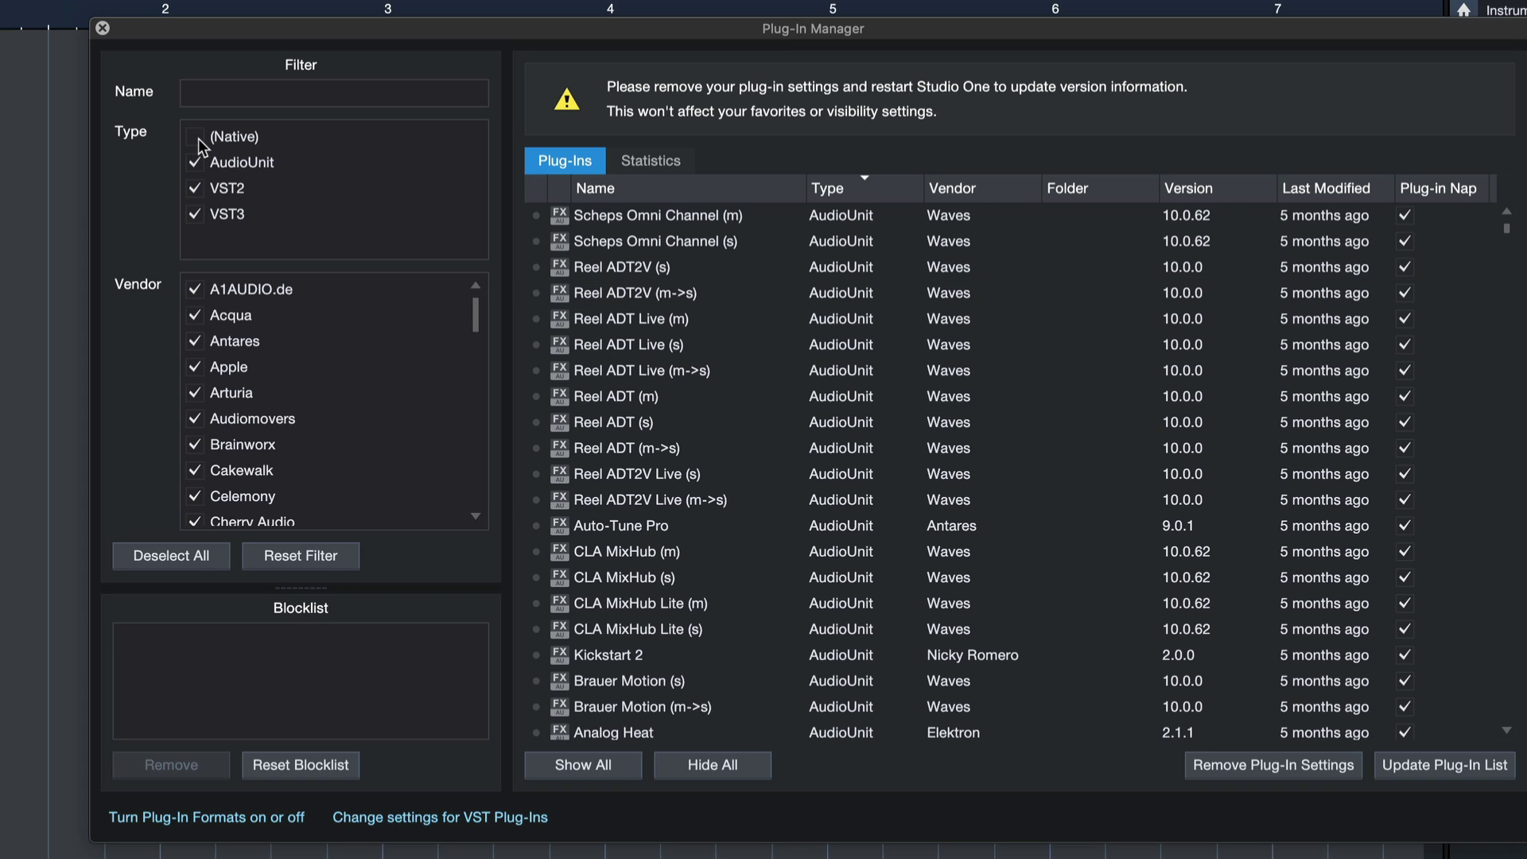
left_click(684, 761)
left_click(195, 136)
Filter out AudioUnit, VST2 and VST3 and hide all the listed native plug-ins.
left_click(194, 163)
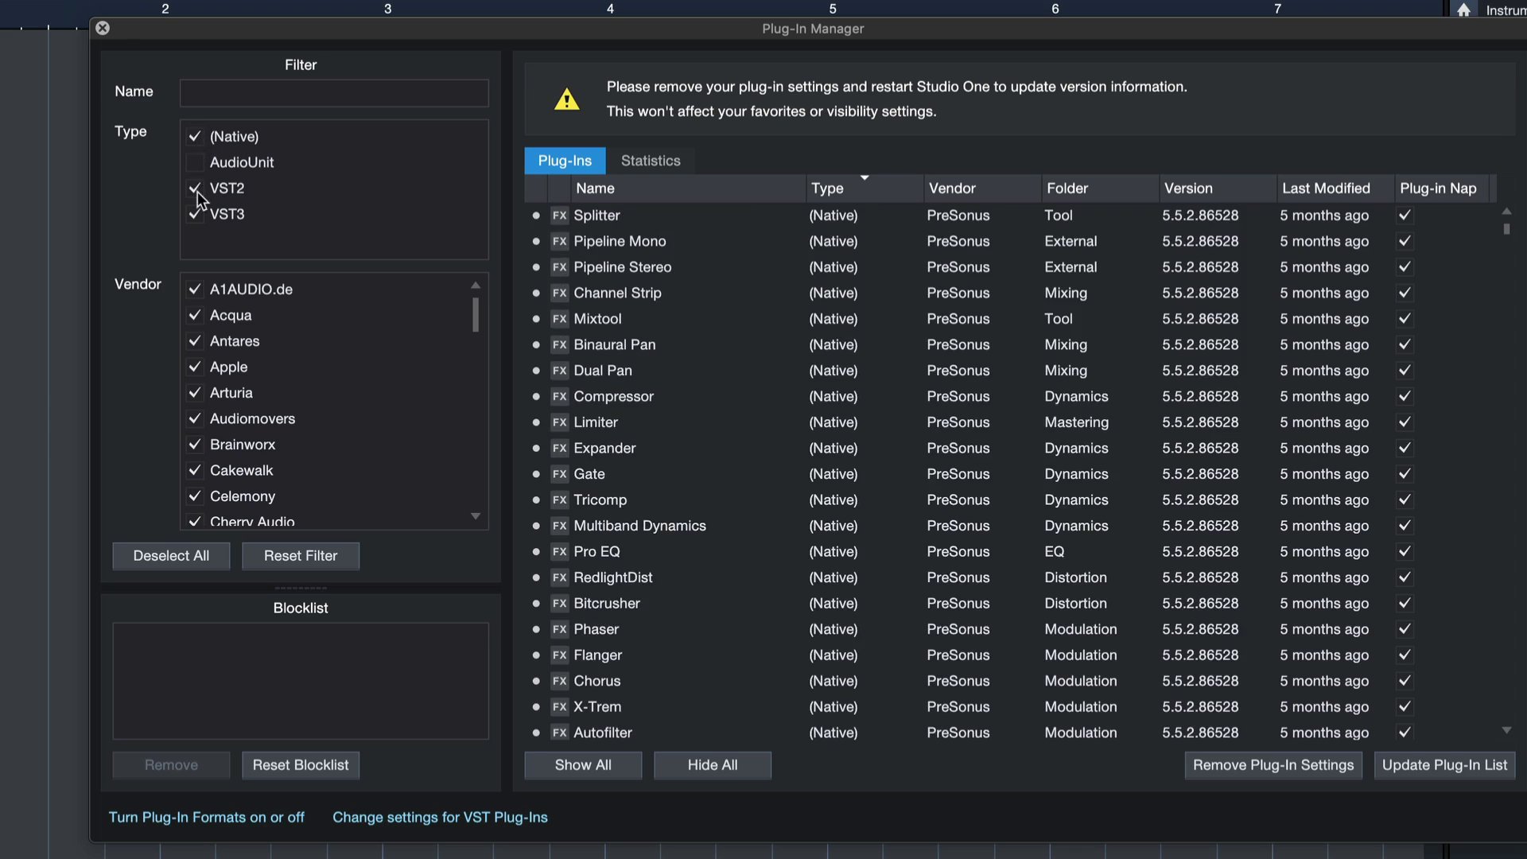
left_click(194, 189)
left_click(195, 214)
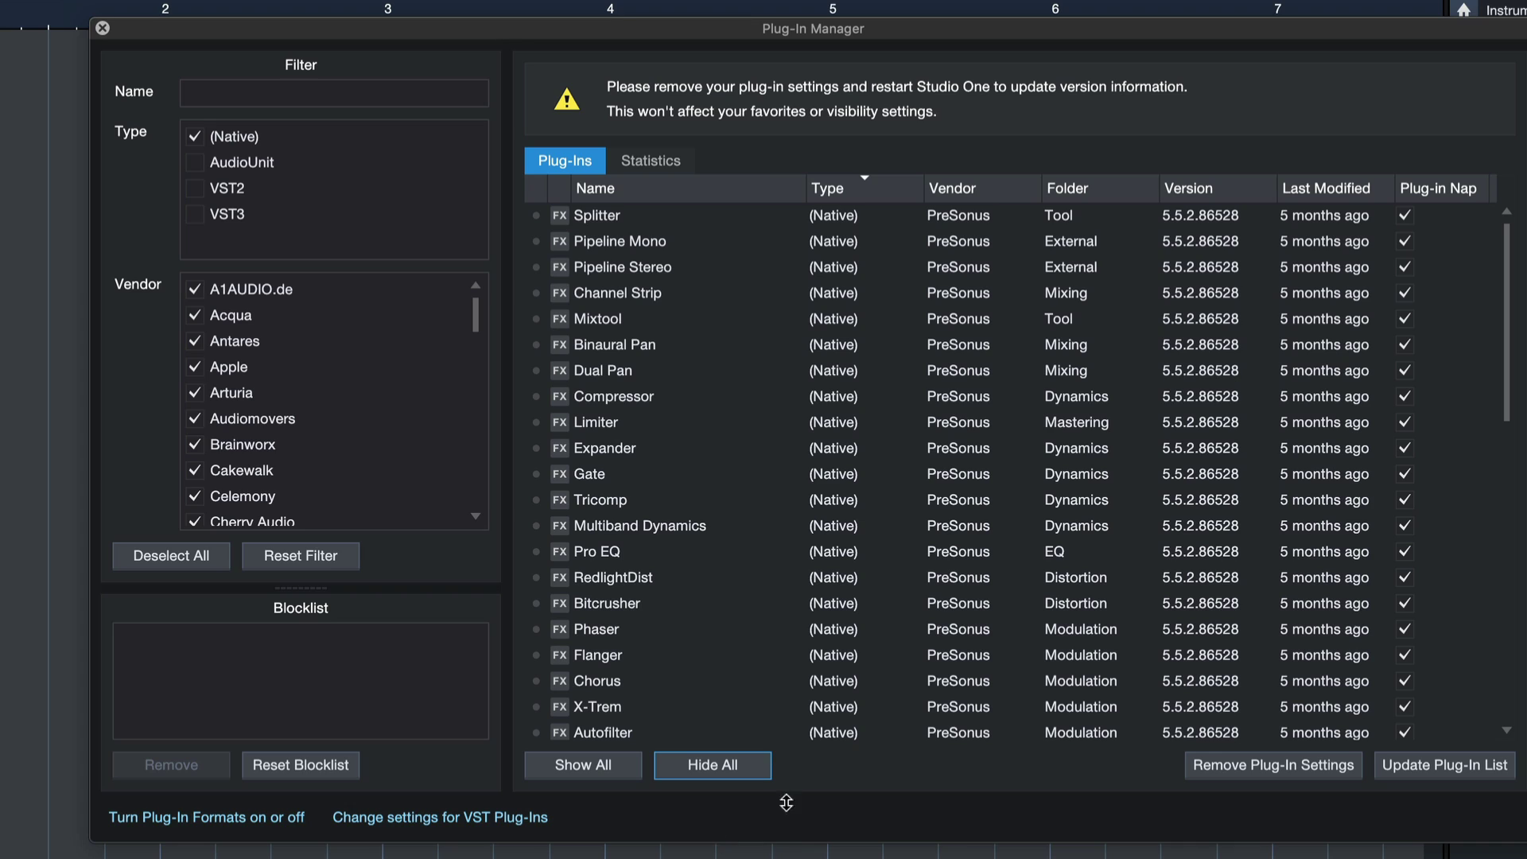
Show all AudioUnit, VST2 and VST3 plug-ins, and restore the Native type to the filter to make every plug-in visible.
left_click(195, 136)
left_click(196, 163)
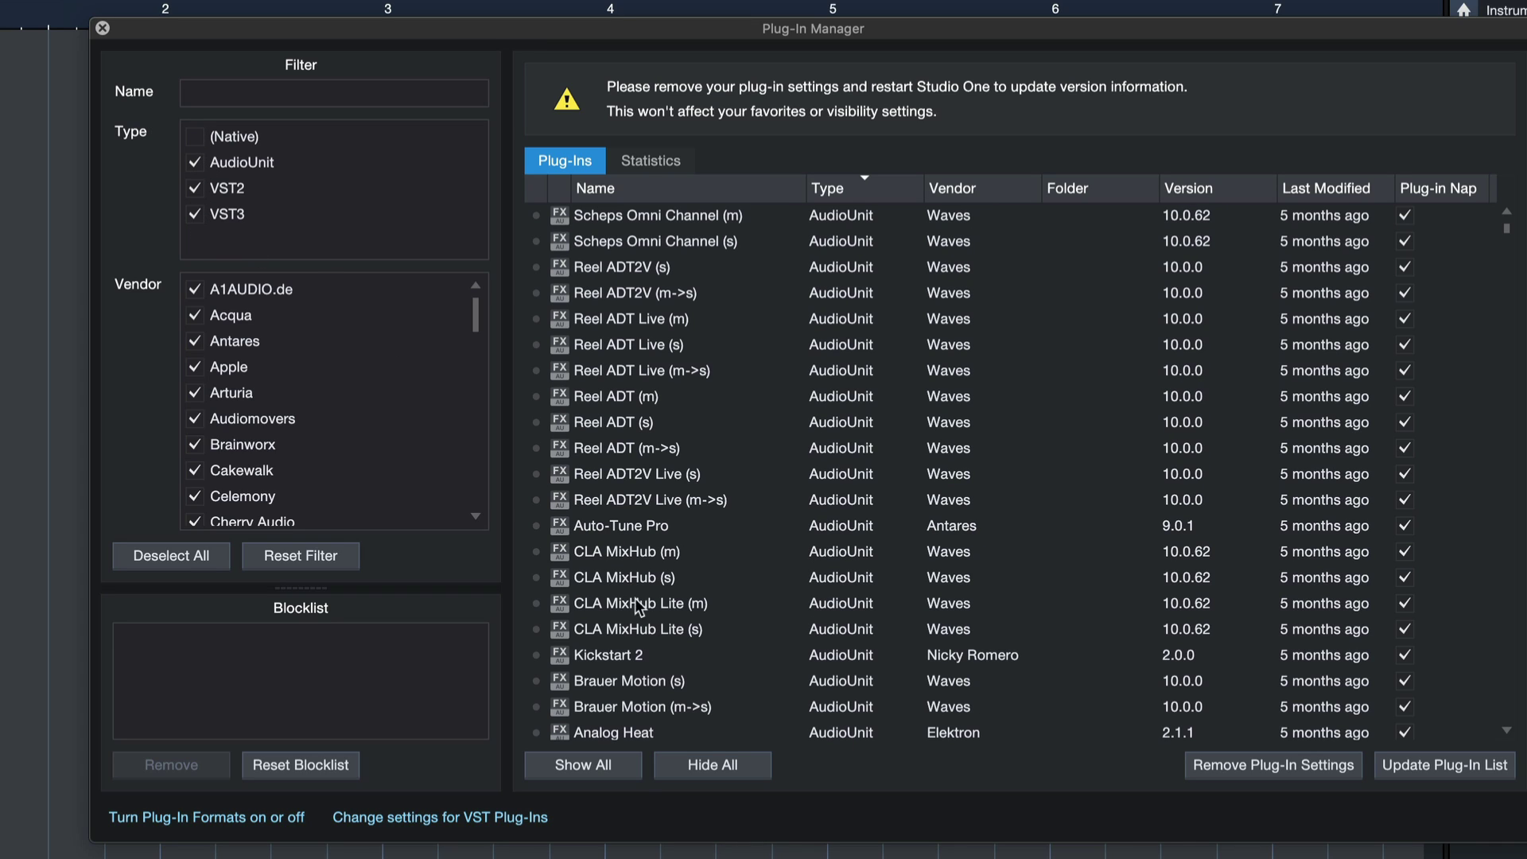
left_click(576, 765)
left_click(196, 138)
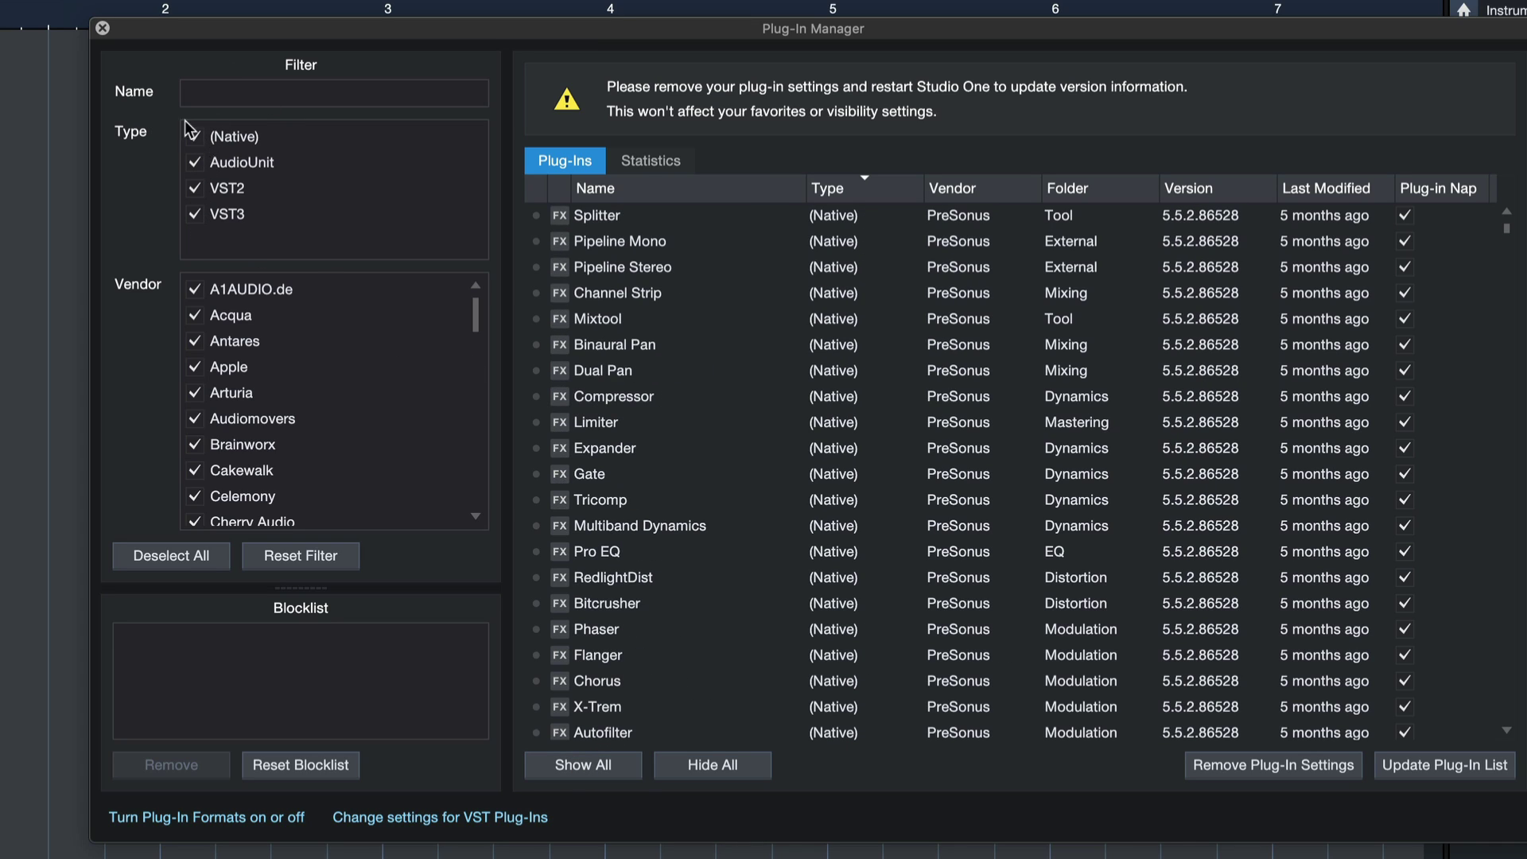
left_click(550, 758)
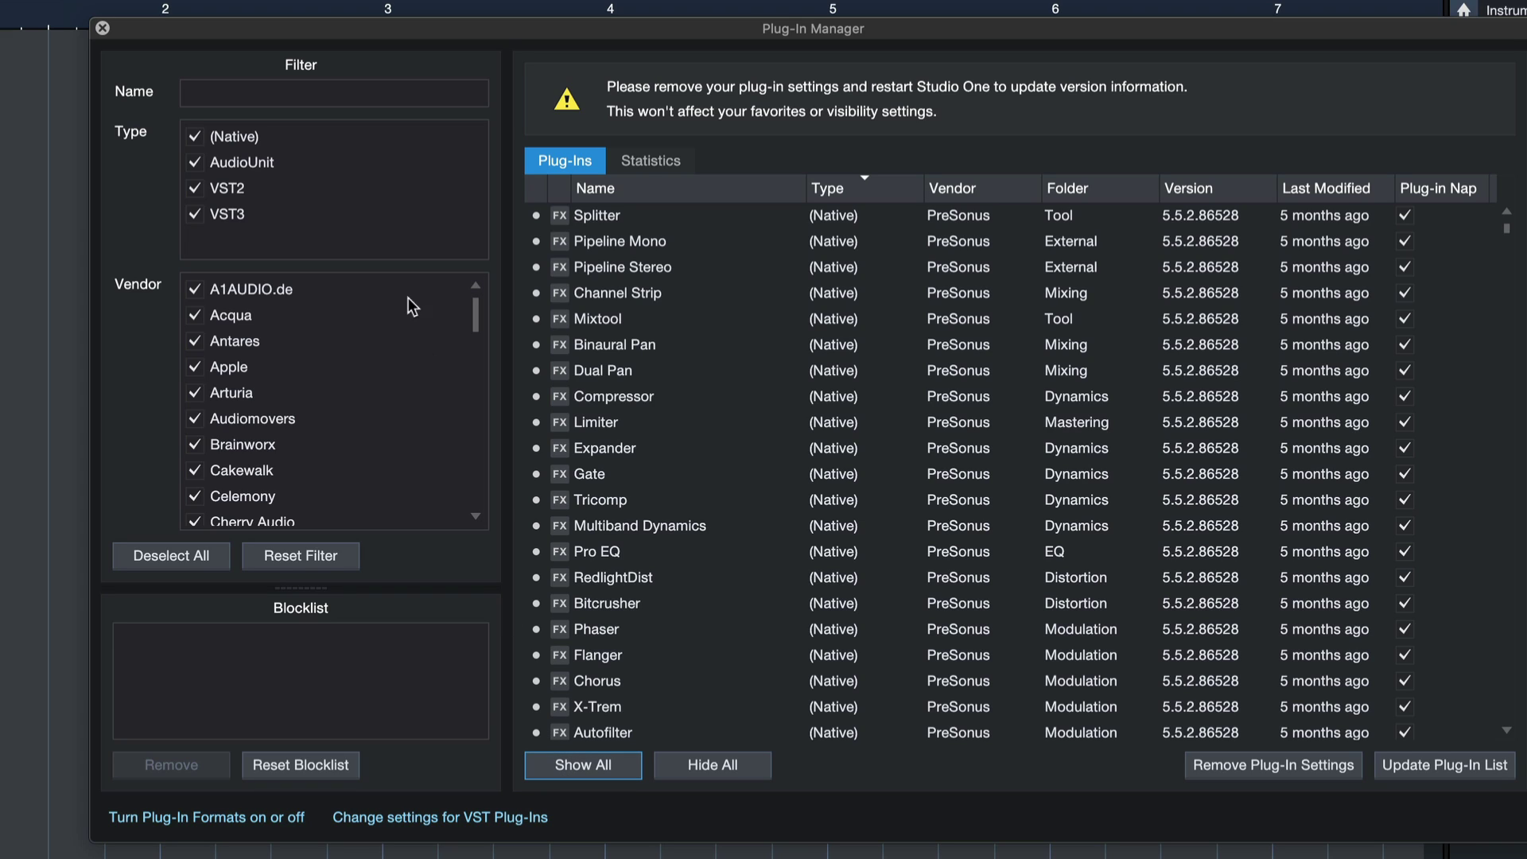
Limit the type filter to VST2 plug-ins by excluding Native, AudioUnit and VST3.
left_click(194, 136)
left_click(194, 137)
left_click(194, 138)
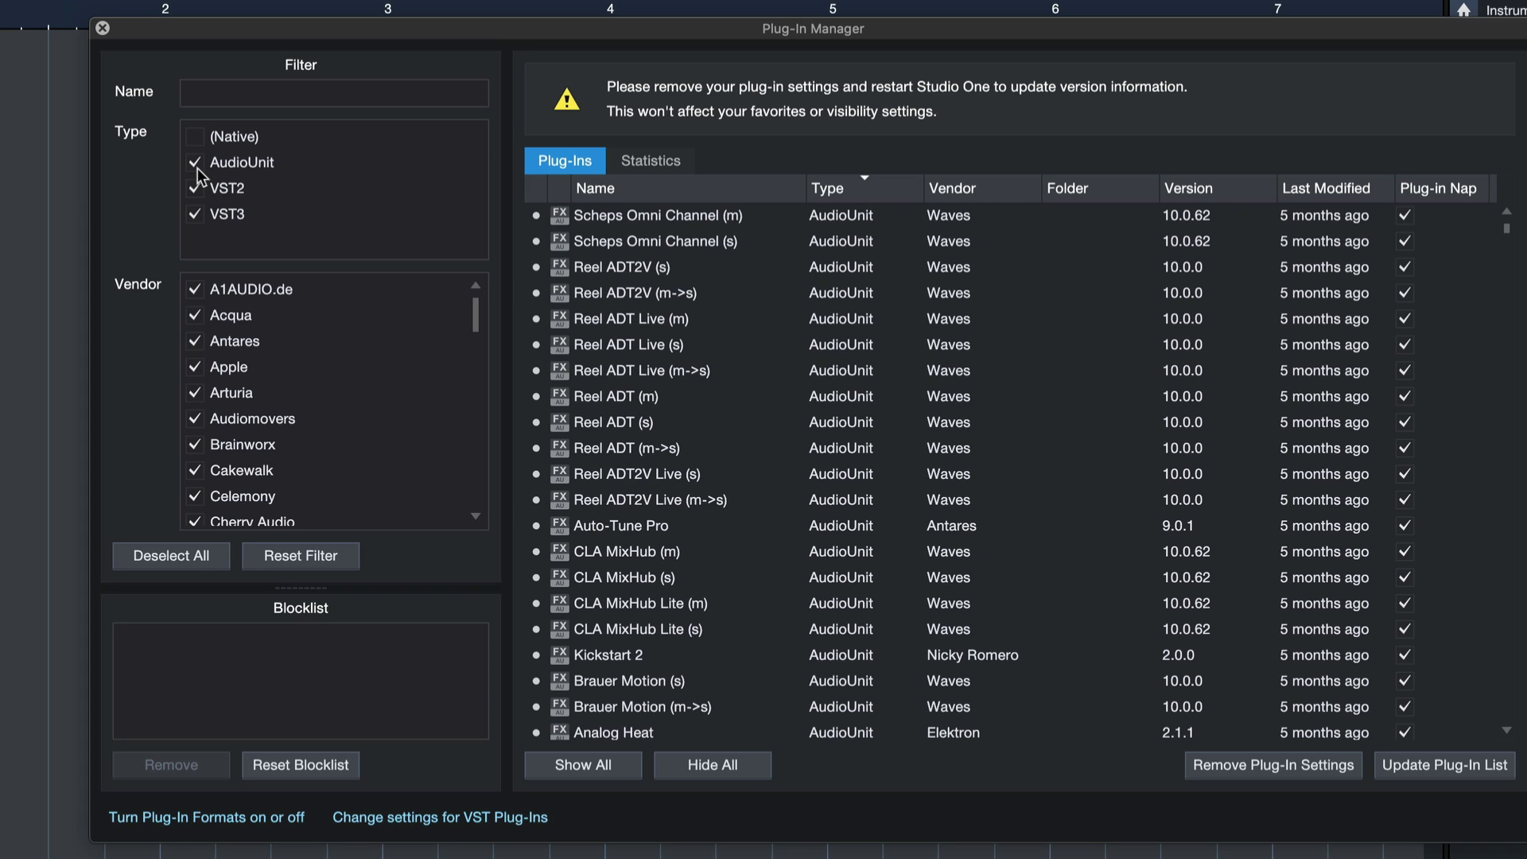
left_click(196, 164)
left_click(195, 214)
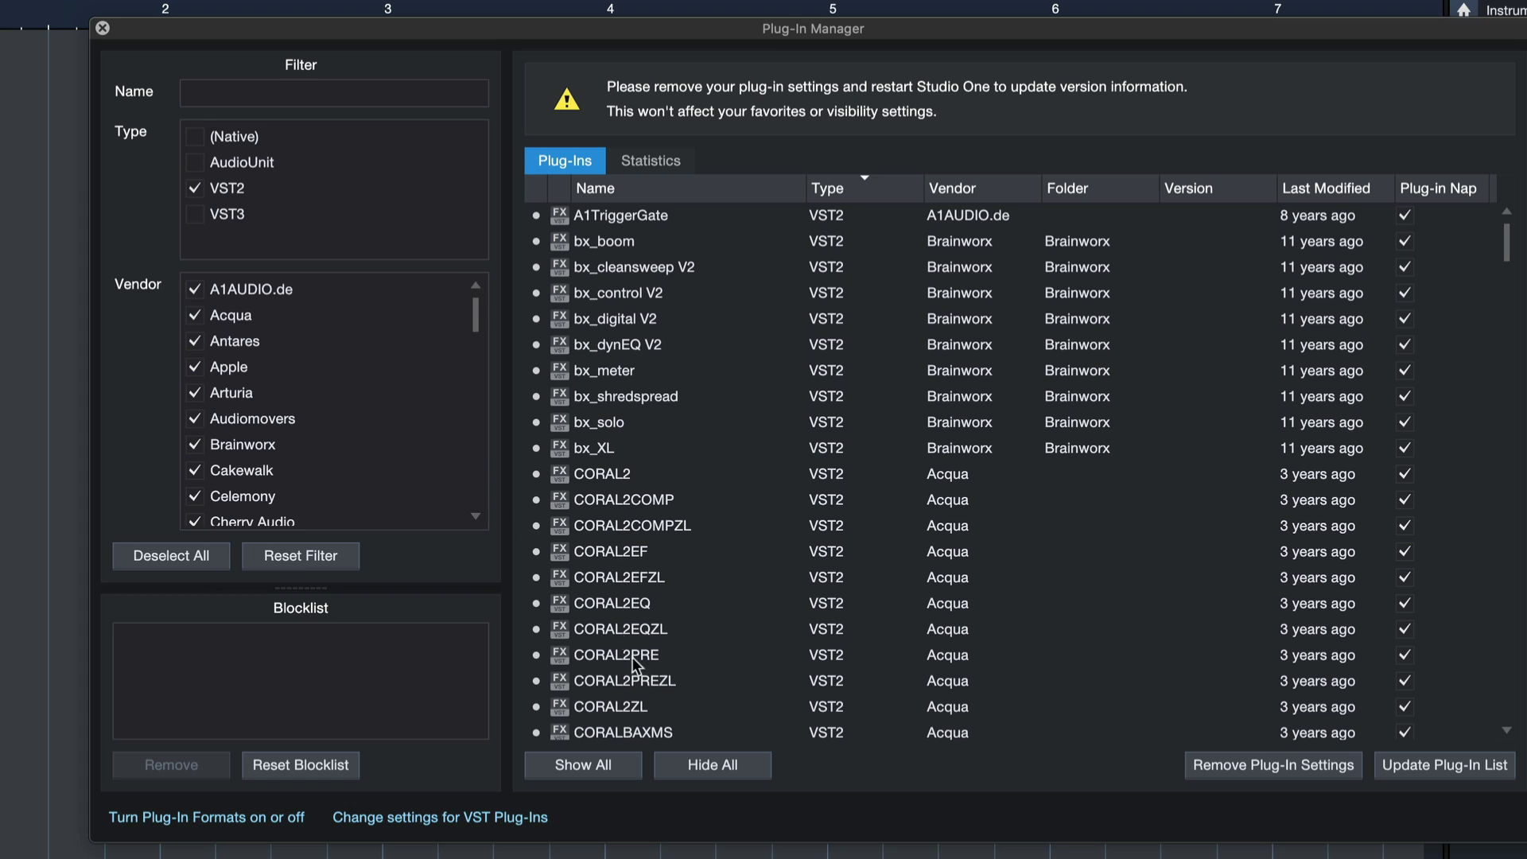
Hide all the listed VST2 plug-ins and close the Plug-In Manager.
left_click(710, 765)
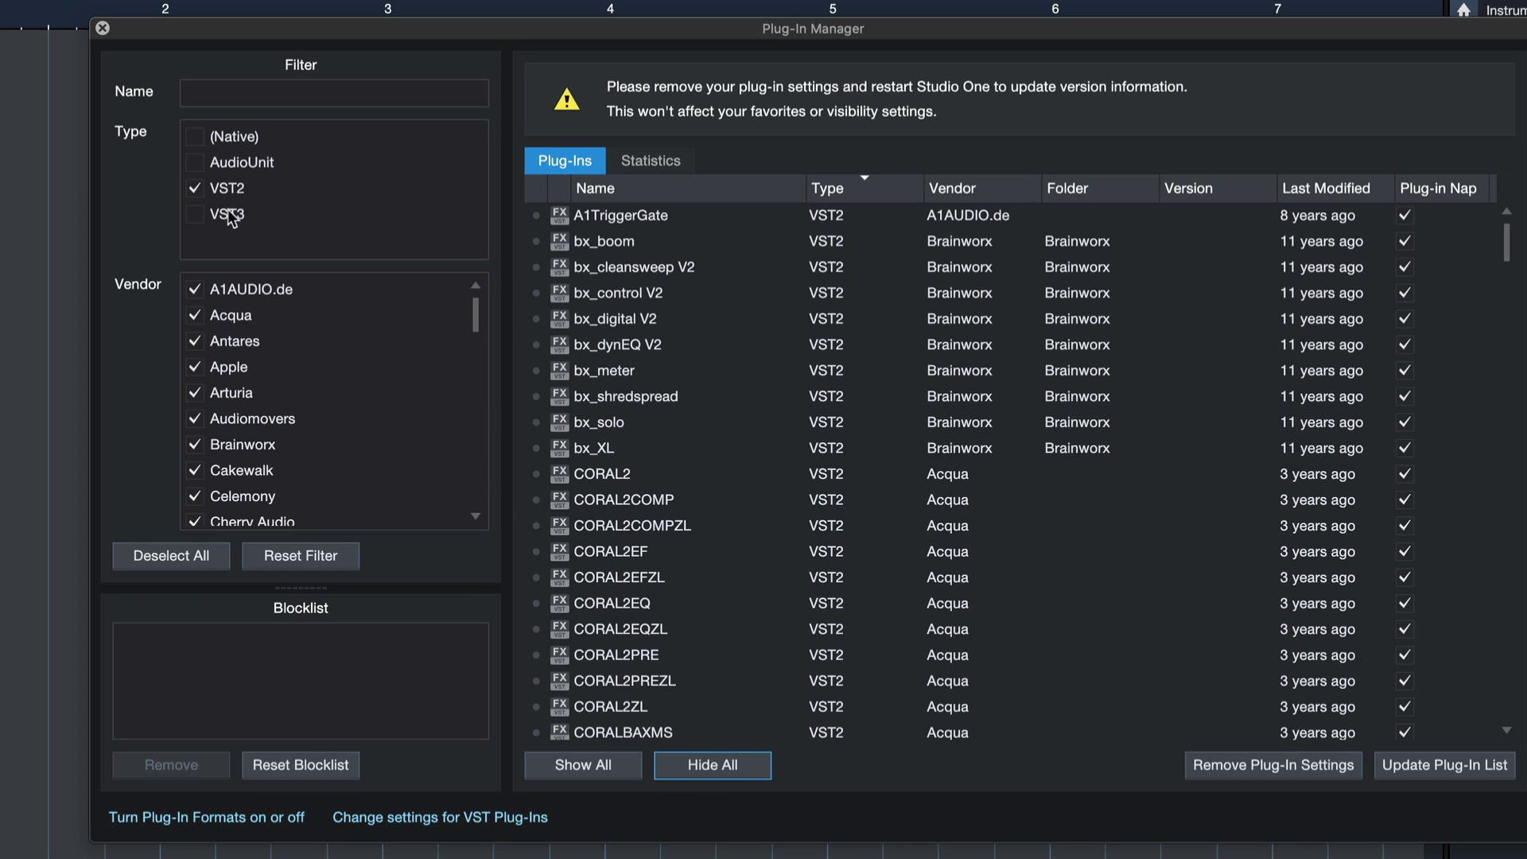
scroll(218, 292, "down", 5)
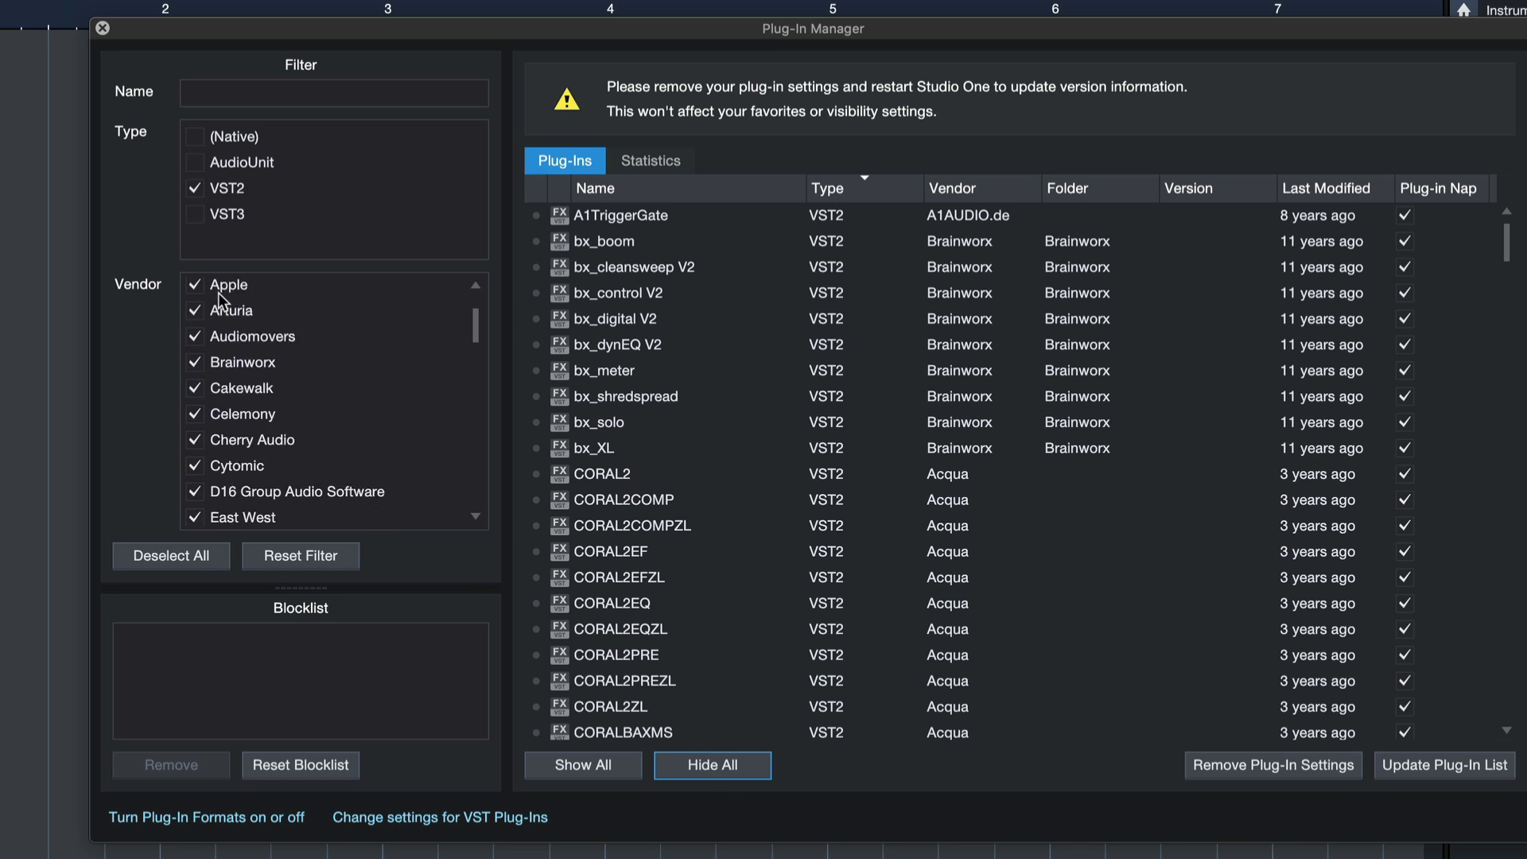
left_click(196, 362)
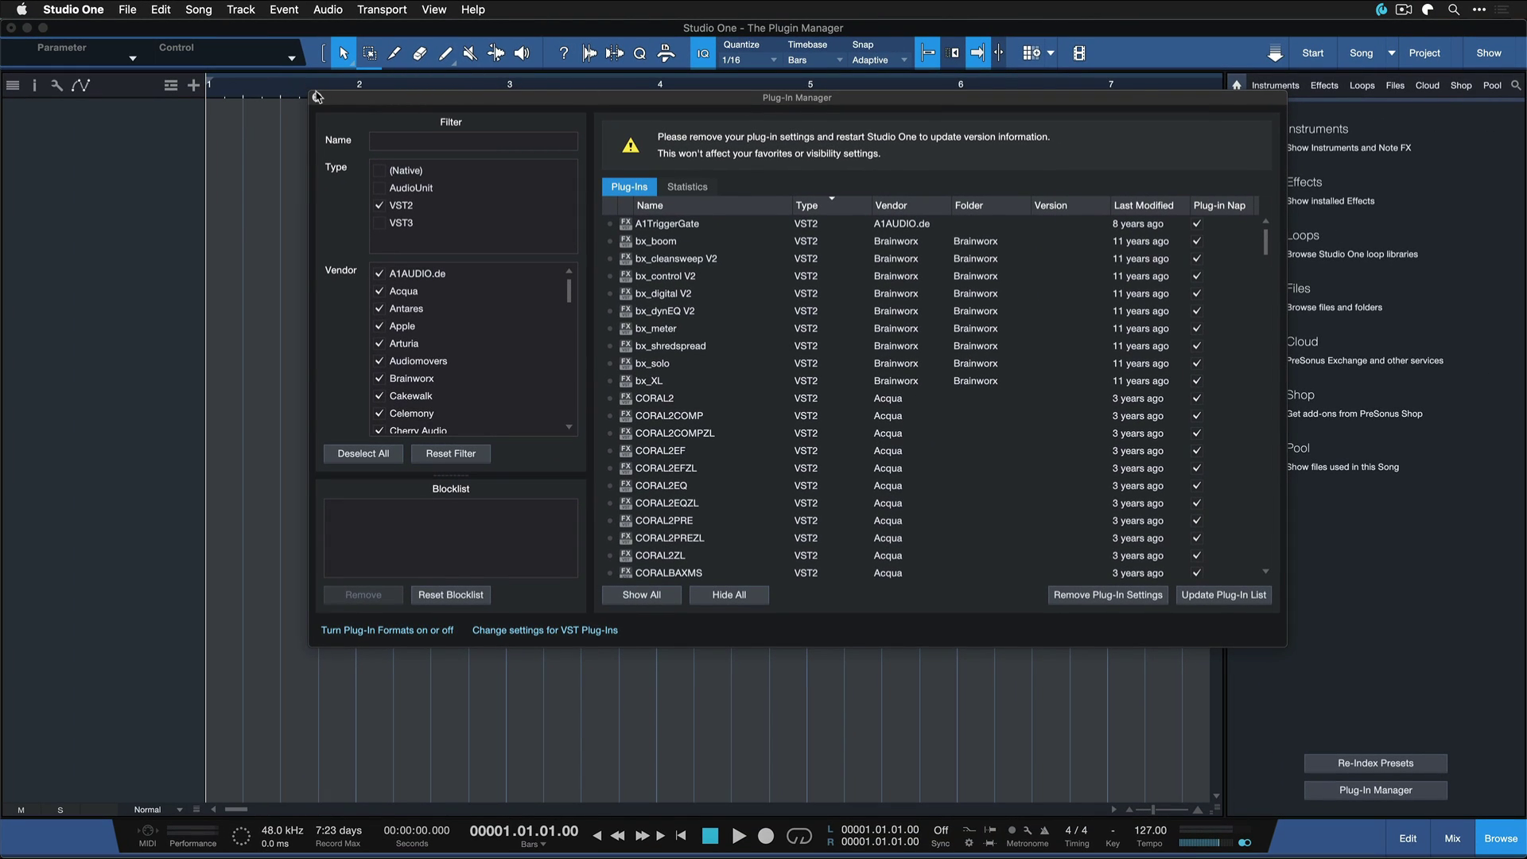
left_click(317, 96)
Look through the effects by vendor in the browser and return to the browser's home page.
left_click(1324, 85)
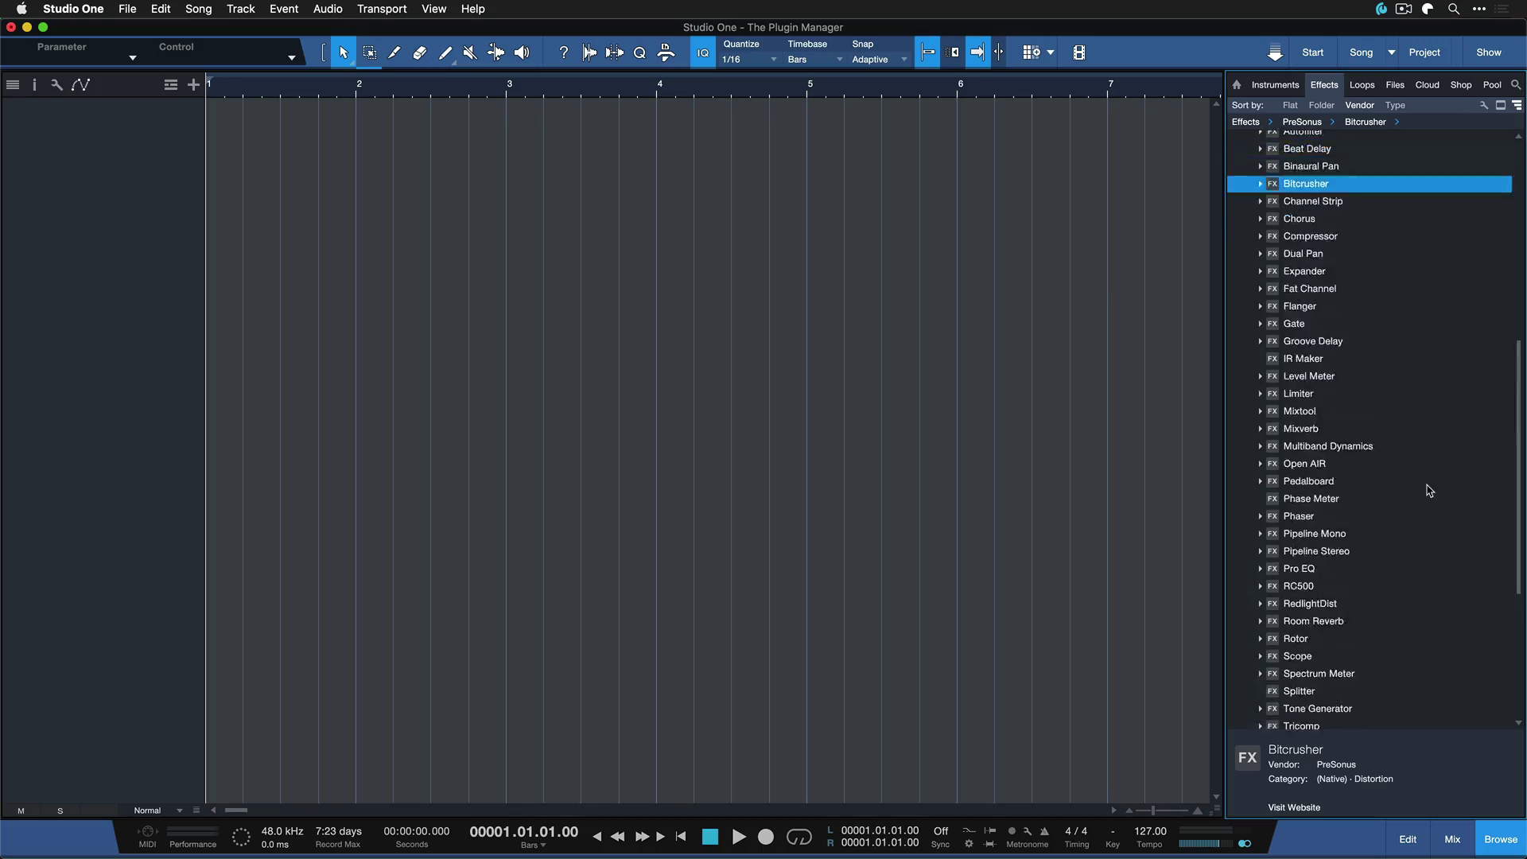
scroll(1399, 413, "up", 5)
scroll(1366, 342, "up", 3)
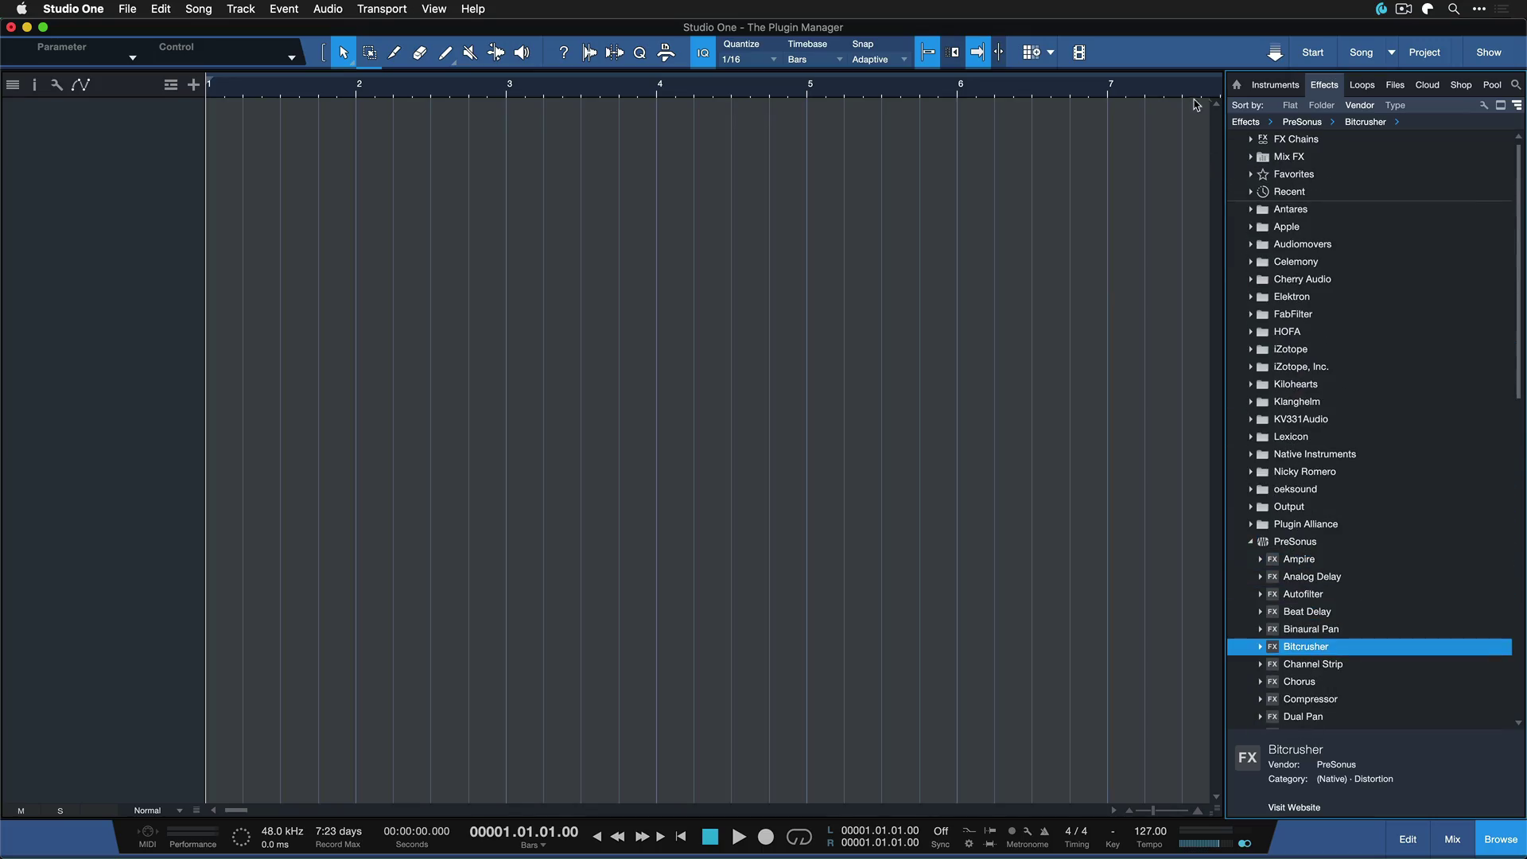
left_click(1234, 85)
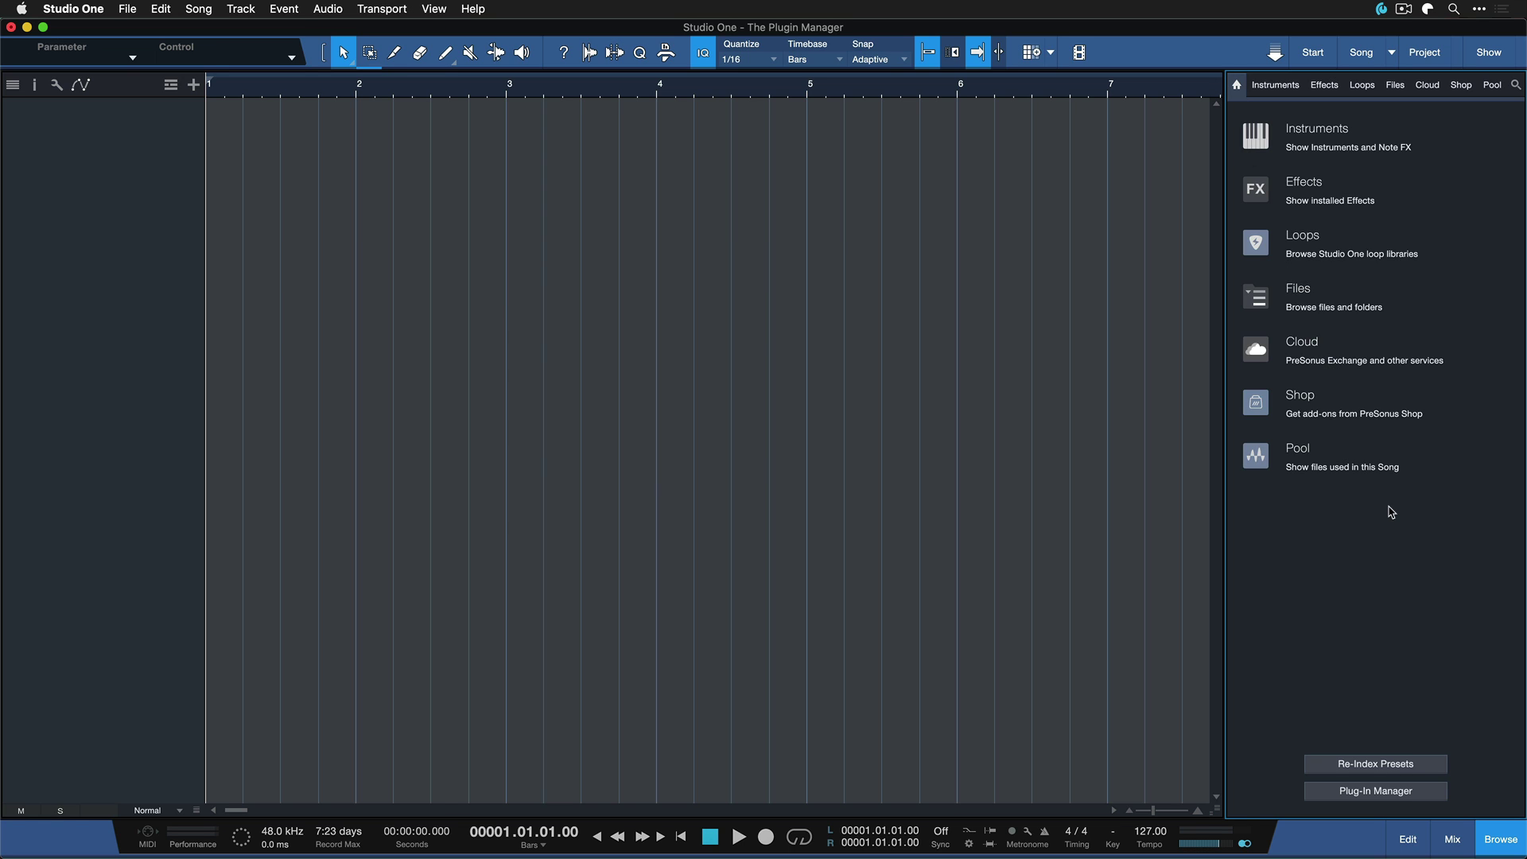
Reopen the Plug-In Manager and select the CORAL2EF plug-in in the VST2 list.
left_click(1426, 792)
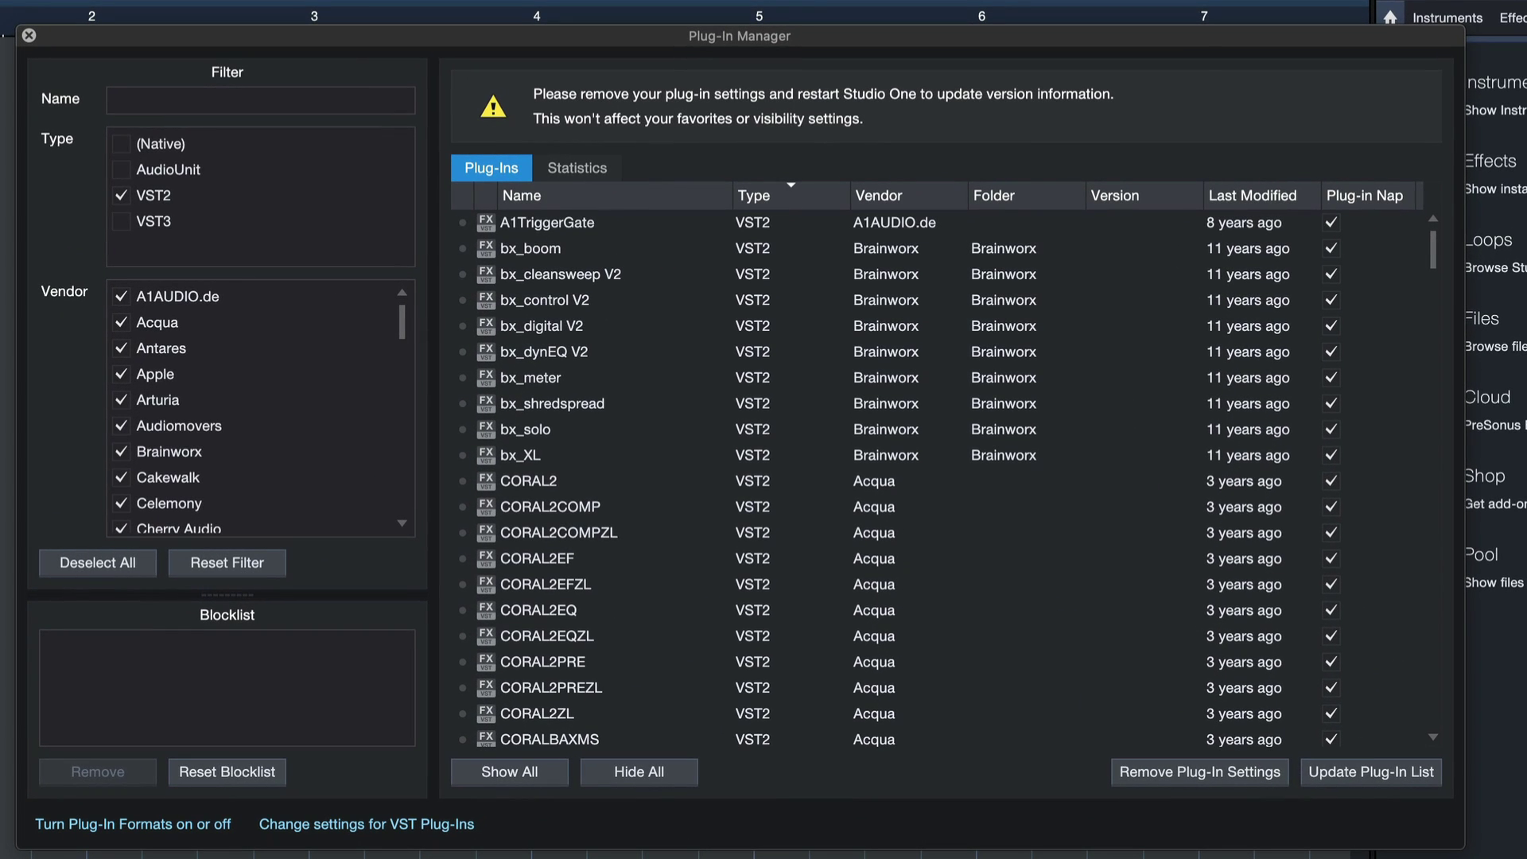
left_click(636, 565)
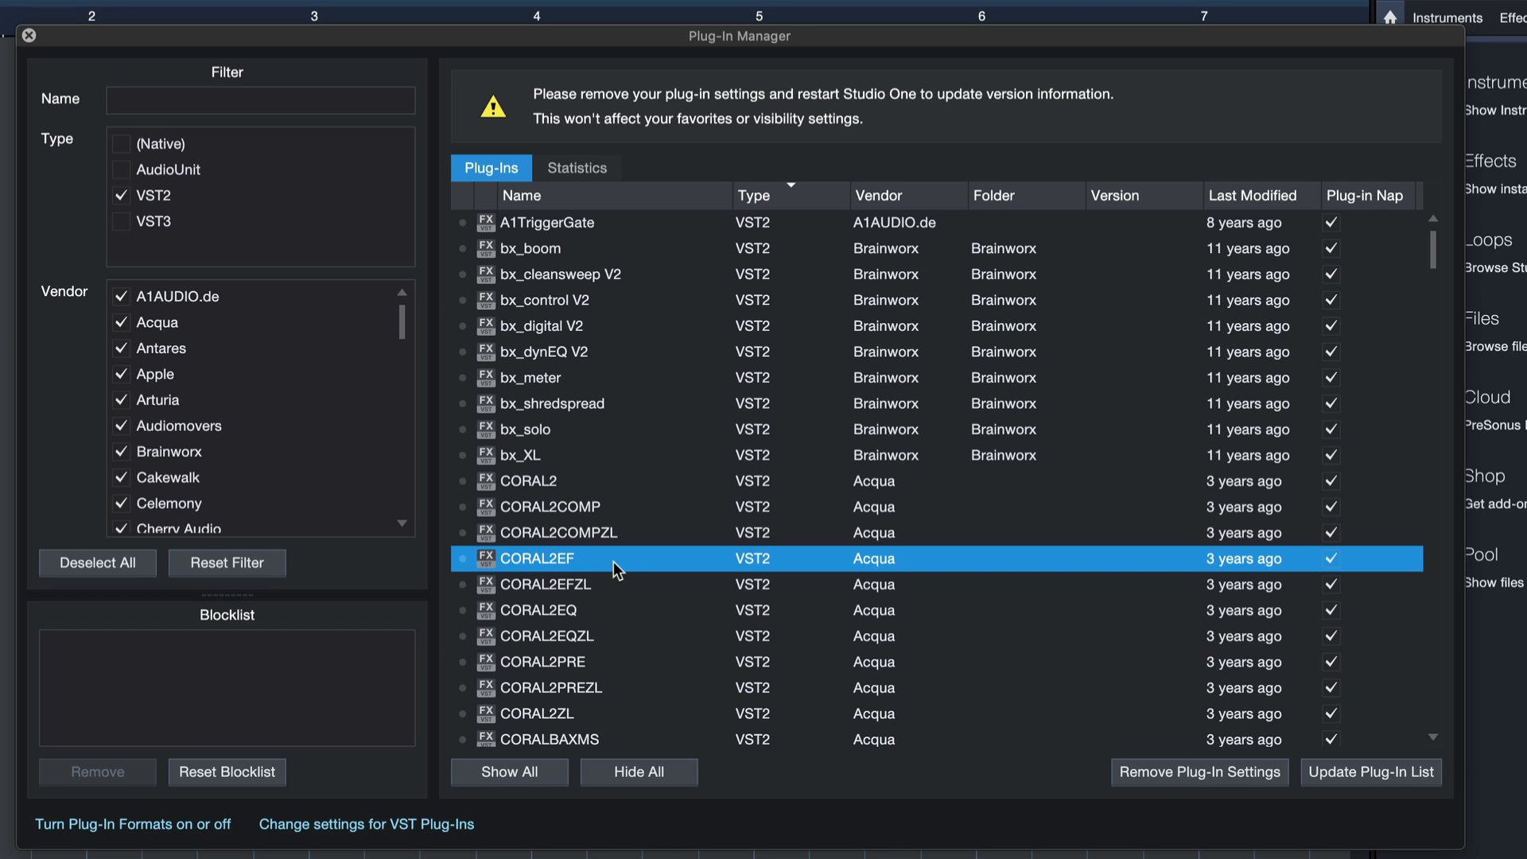
mouse_move(613, 561)
left_mouse_down()
mouse_move(402, 608)
mouse_move(238, 674)
mouse_move(602, 558)
left_mouse_up()
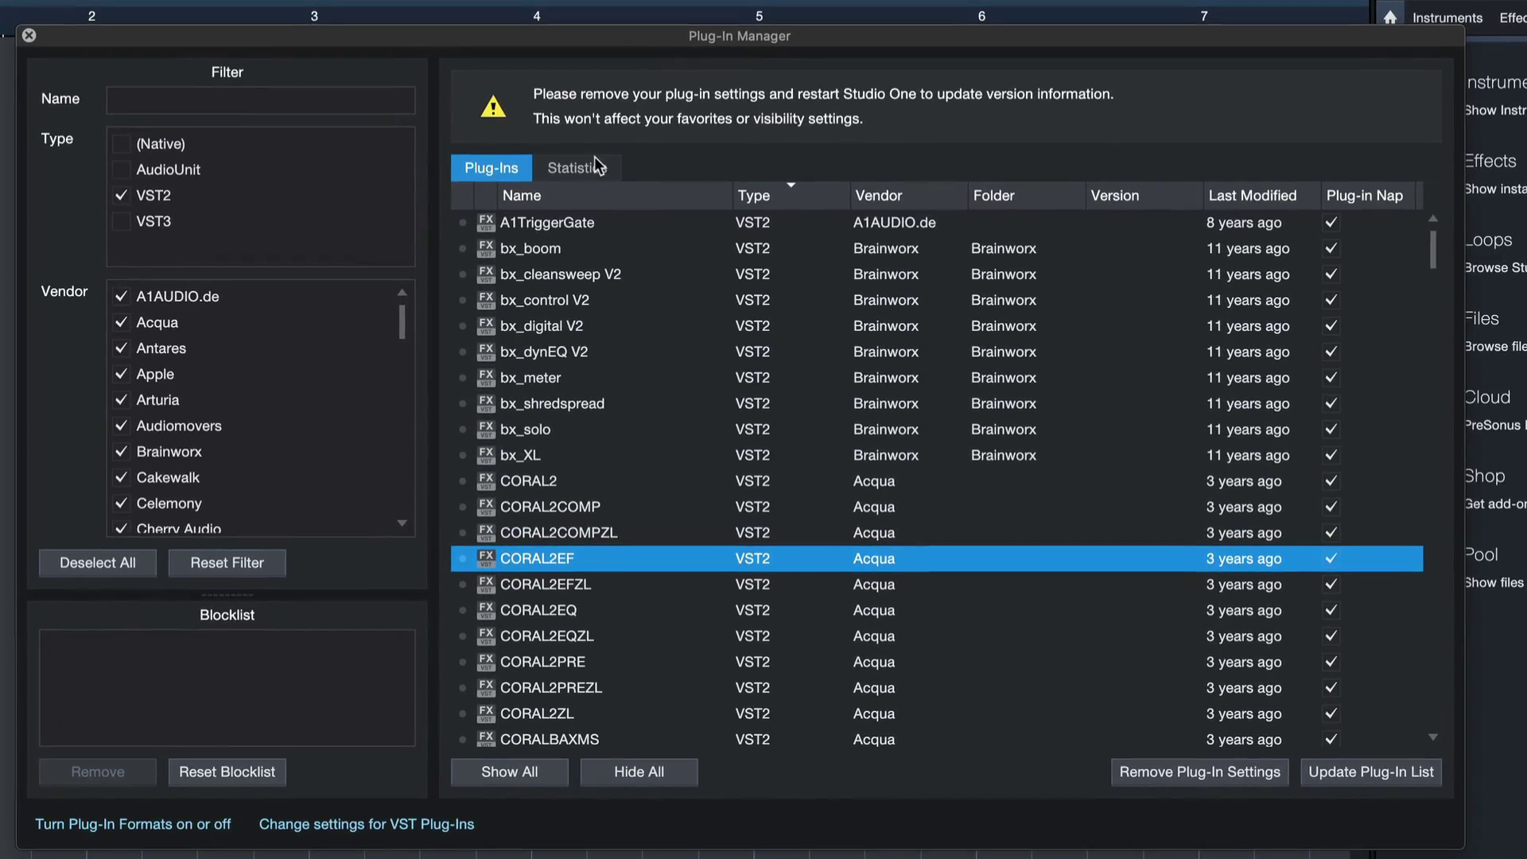
View the plug-in statistics and sort the list by average load time, slowest plug-ins first.
left_click(597, 165)
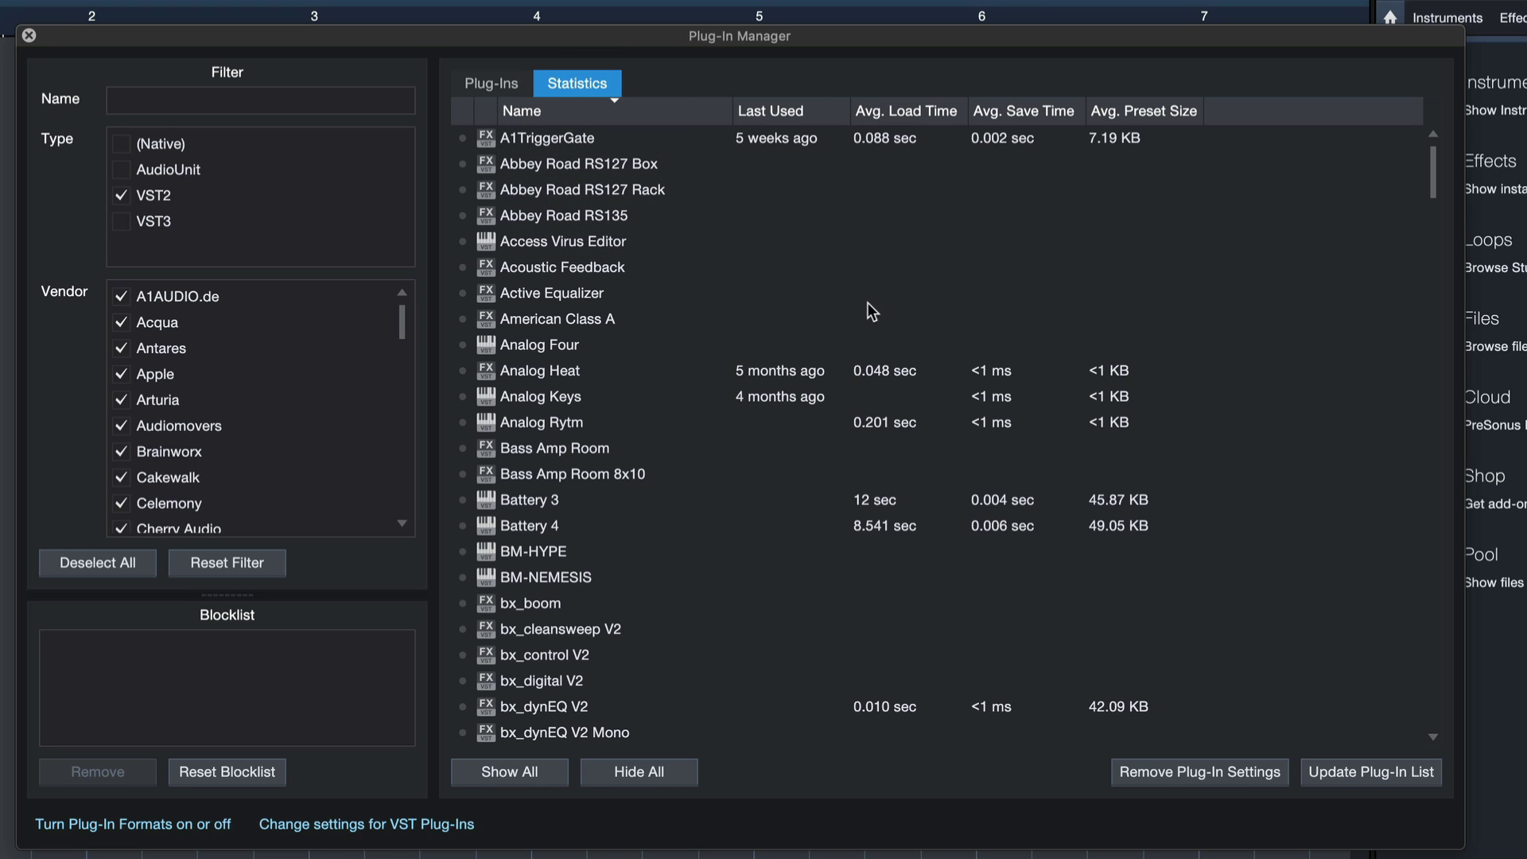
left_click(876, 117)
left_click(1038, 113)
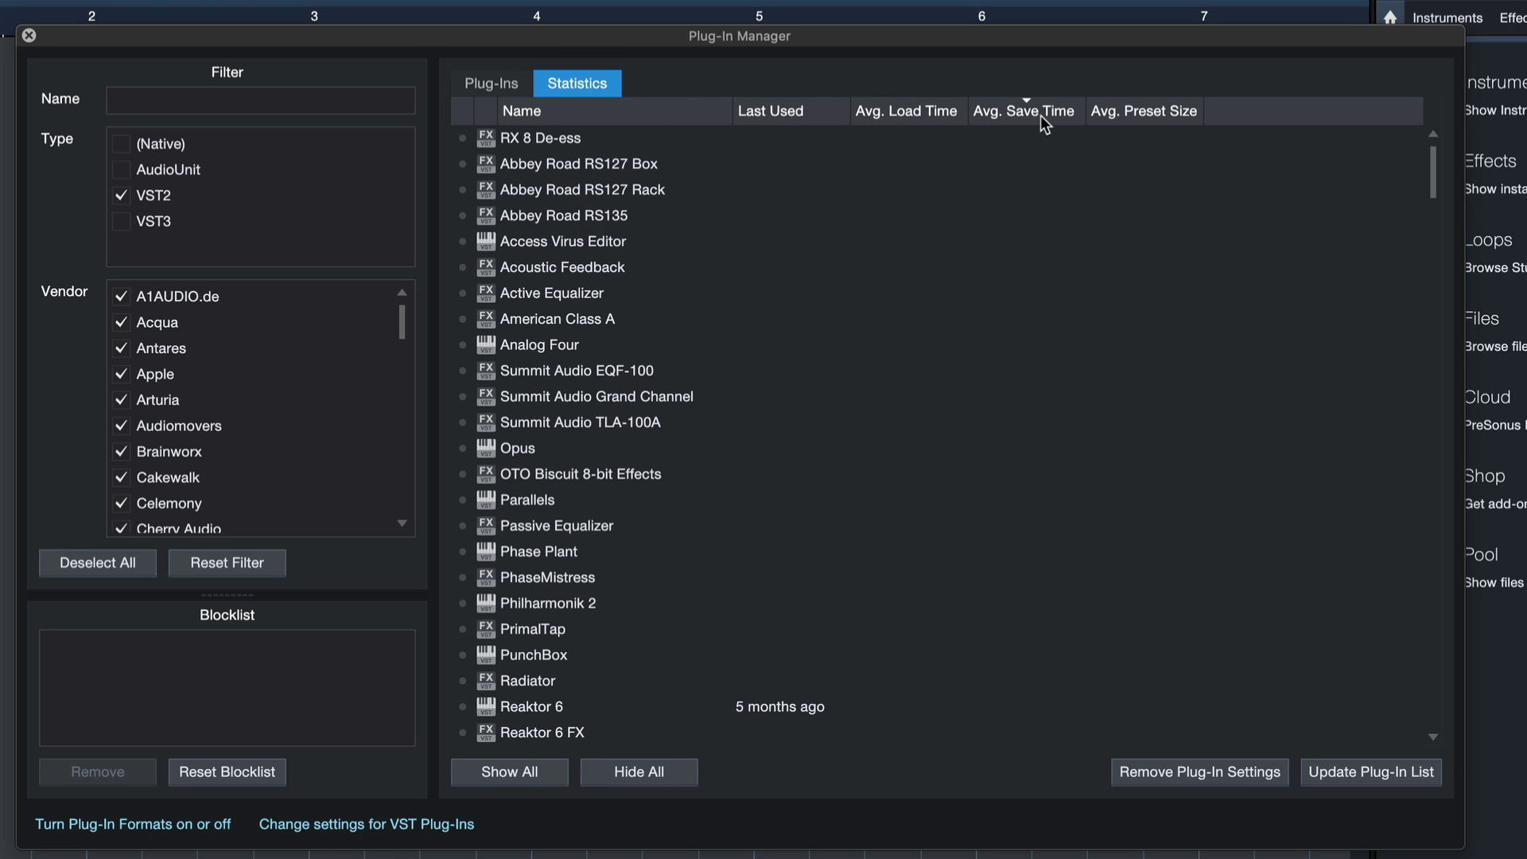
left_click(960, 115)
left_click(1006, 112)
left_click(917, 110)
left_click(918, 110)
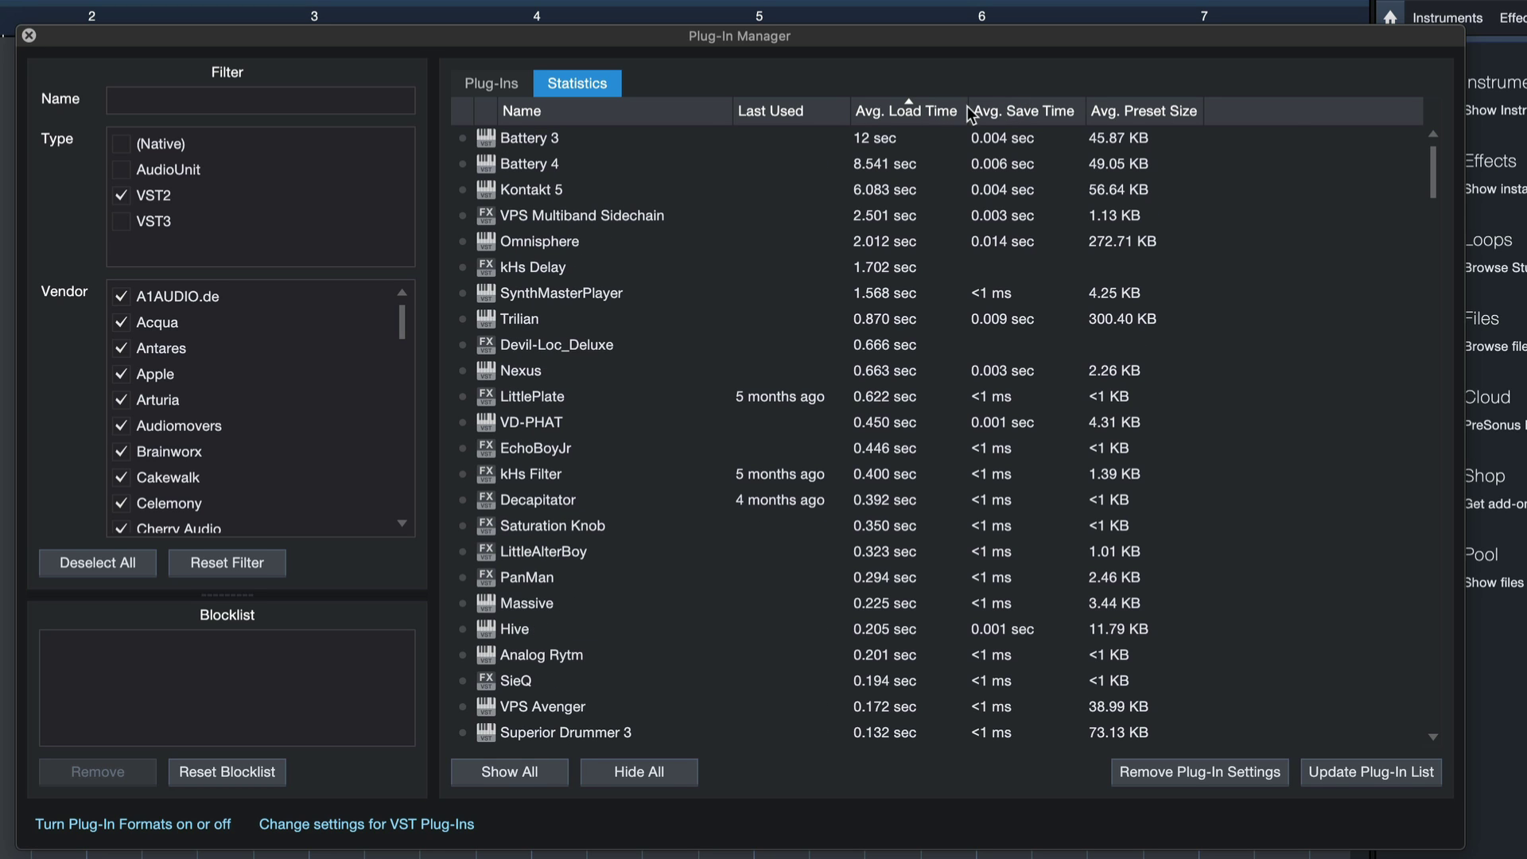
left_click(885, 138)
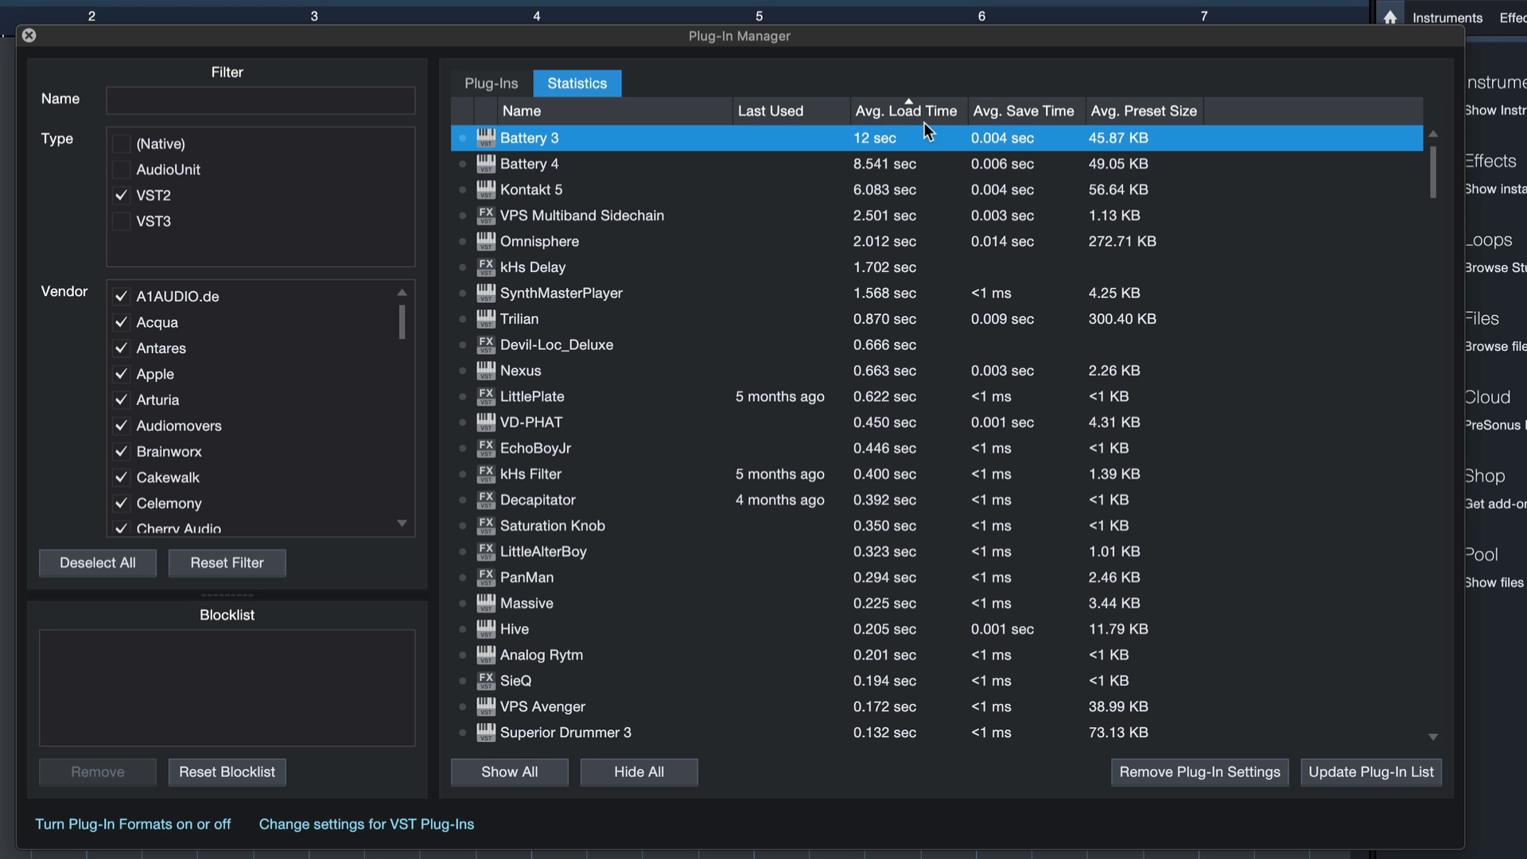
left_click(869, 118)
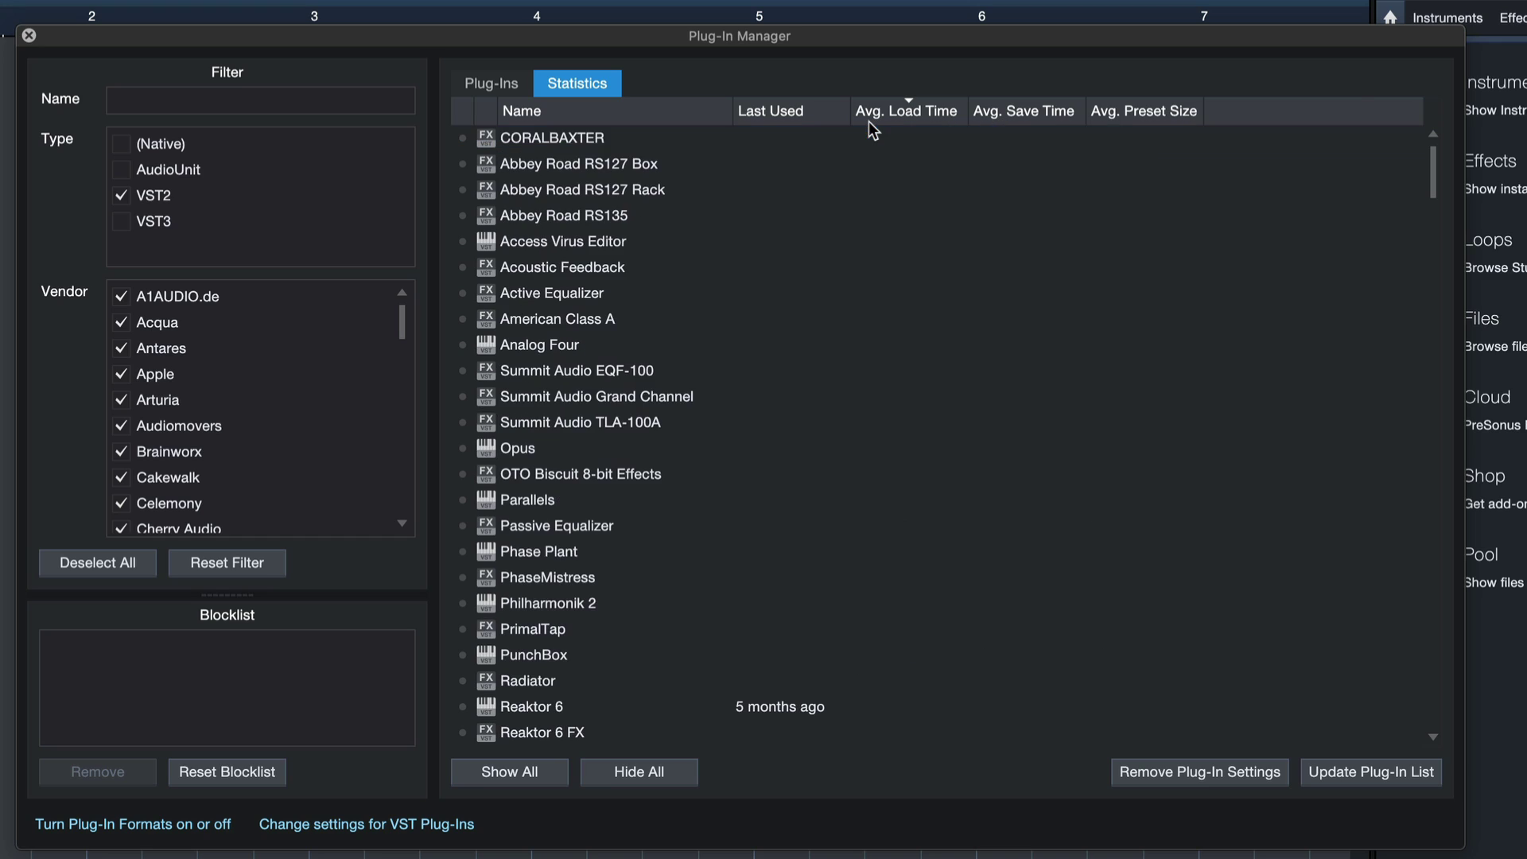
left_click(869, 118)
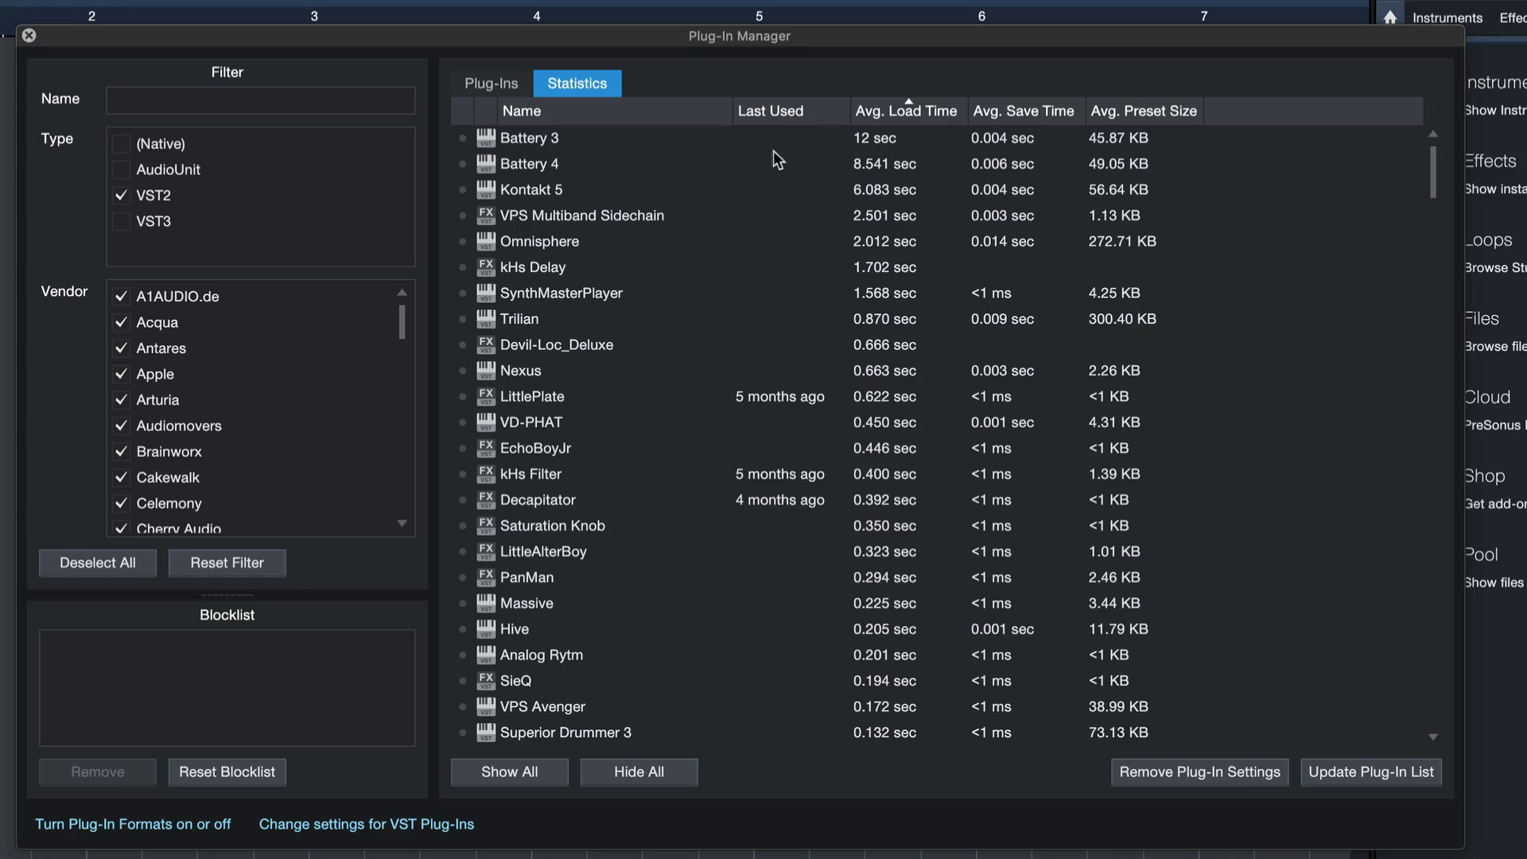
Look through the plug-ins without load-time statistics and select Digitakt.
scroll(799, 231, "down", 10)
scroll(798, 235, "down", 10)
left_click(792, 237)
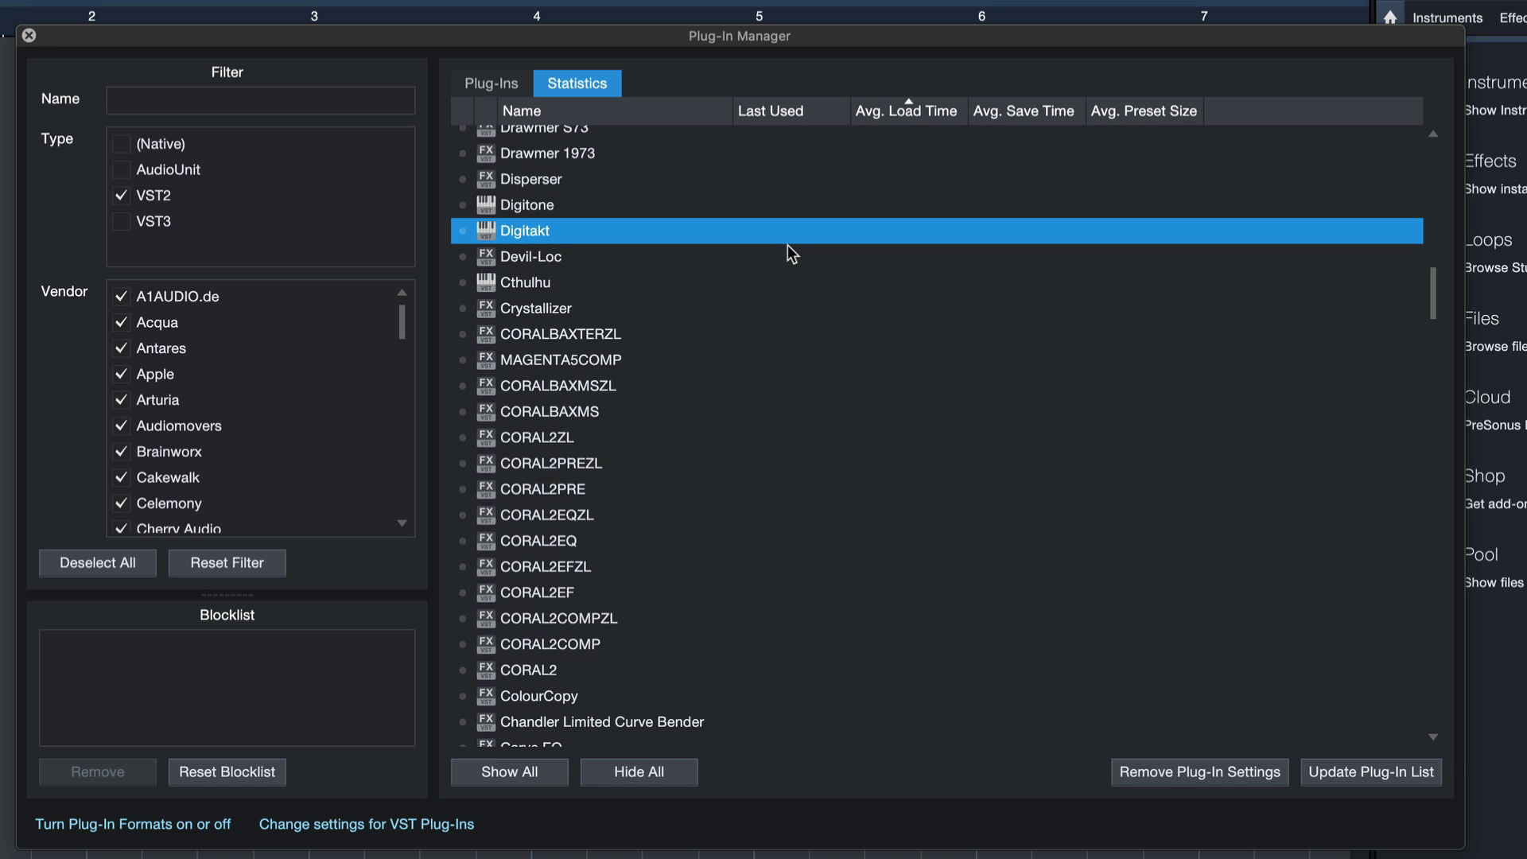
right_click(790, 252)
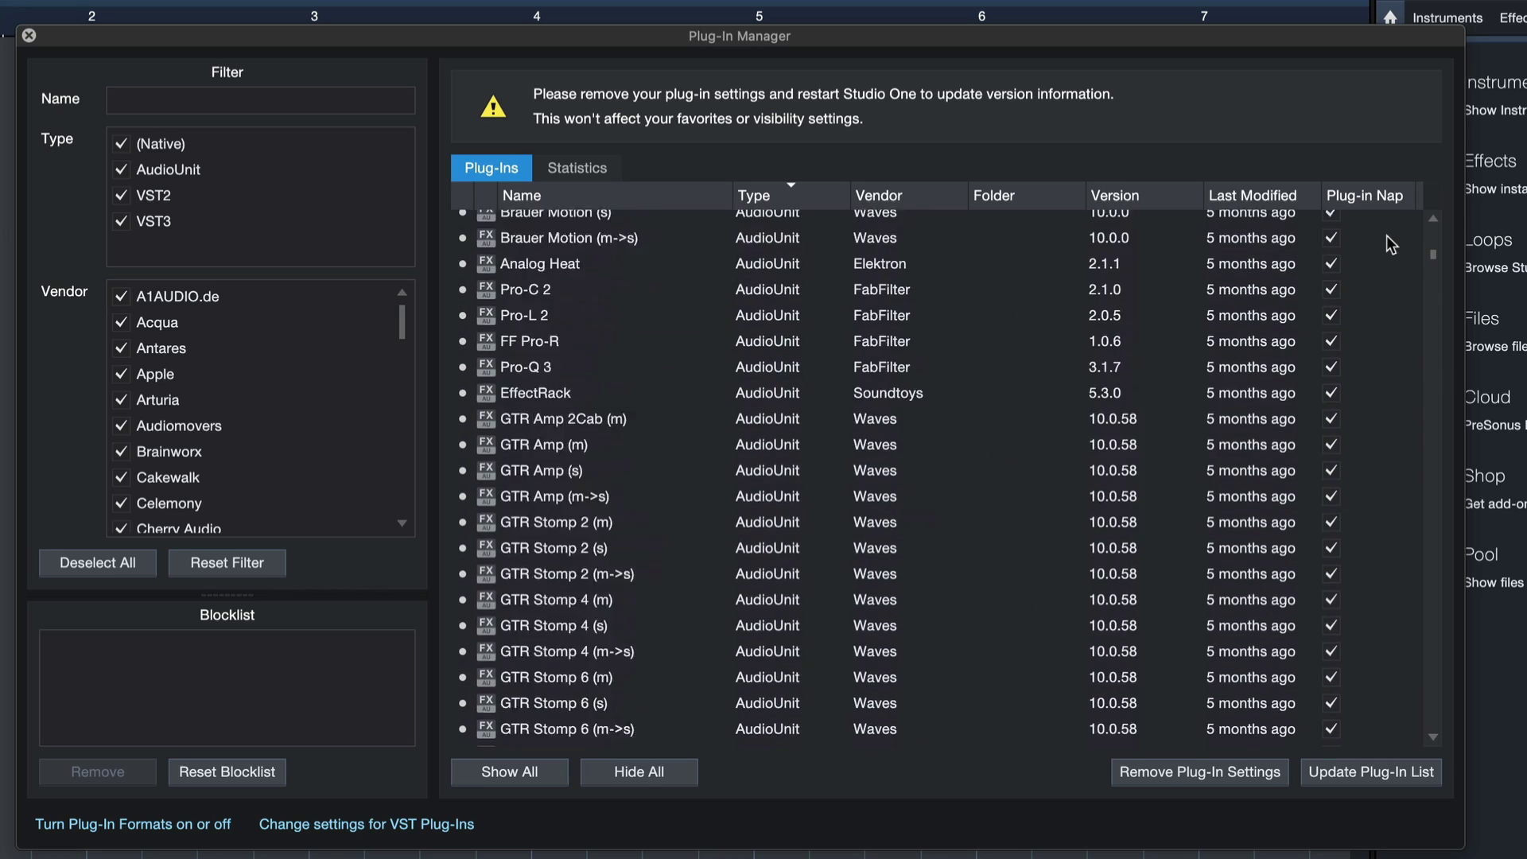
scroll(1390, 245, "up", 10)
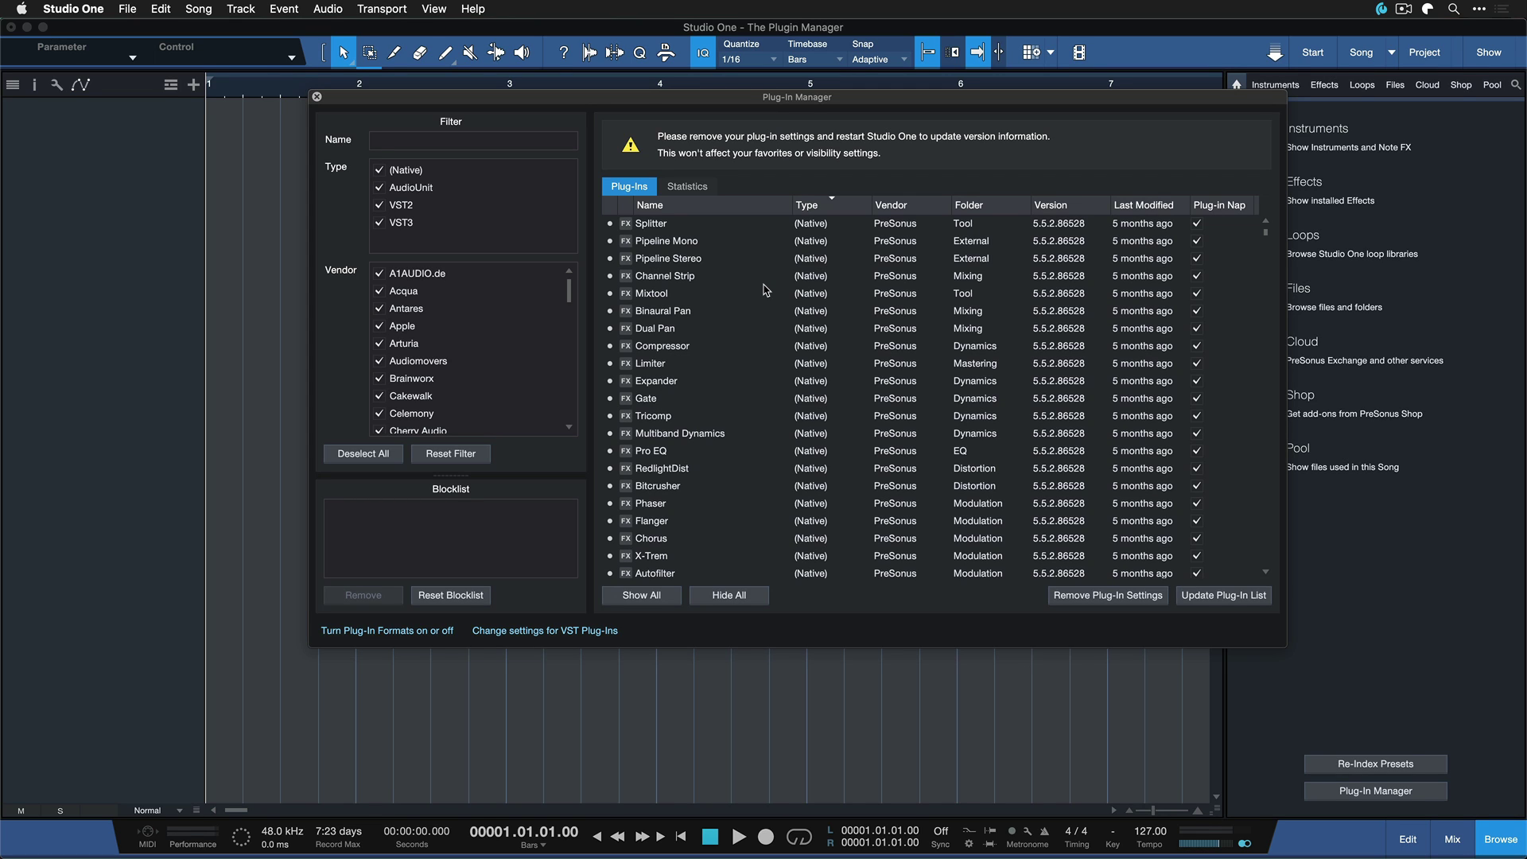
left_click(316, 98)
left_click(129, 8)
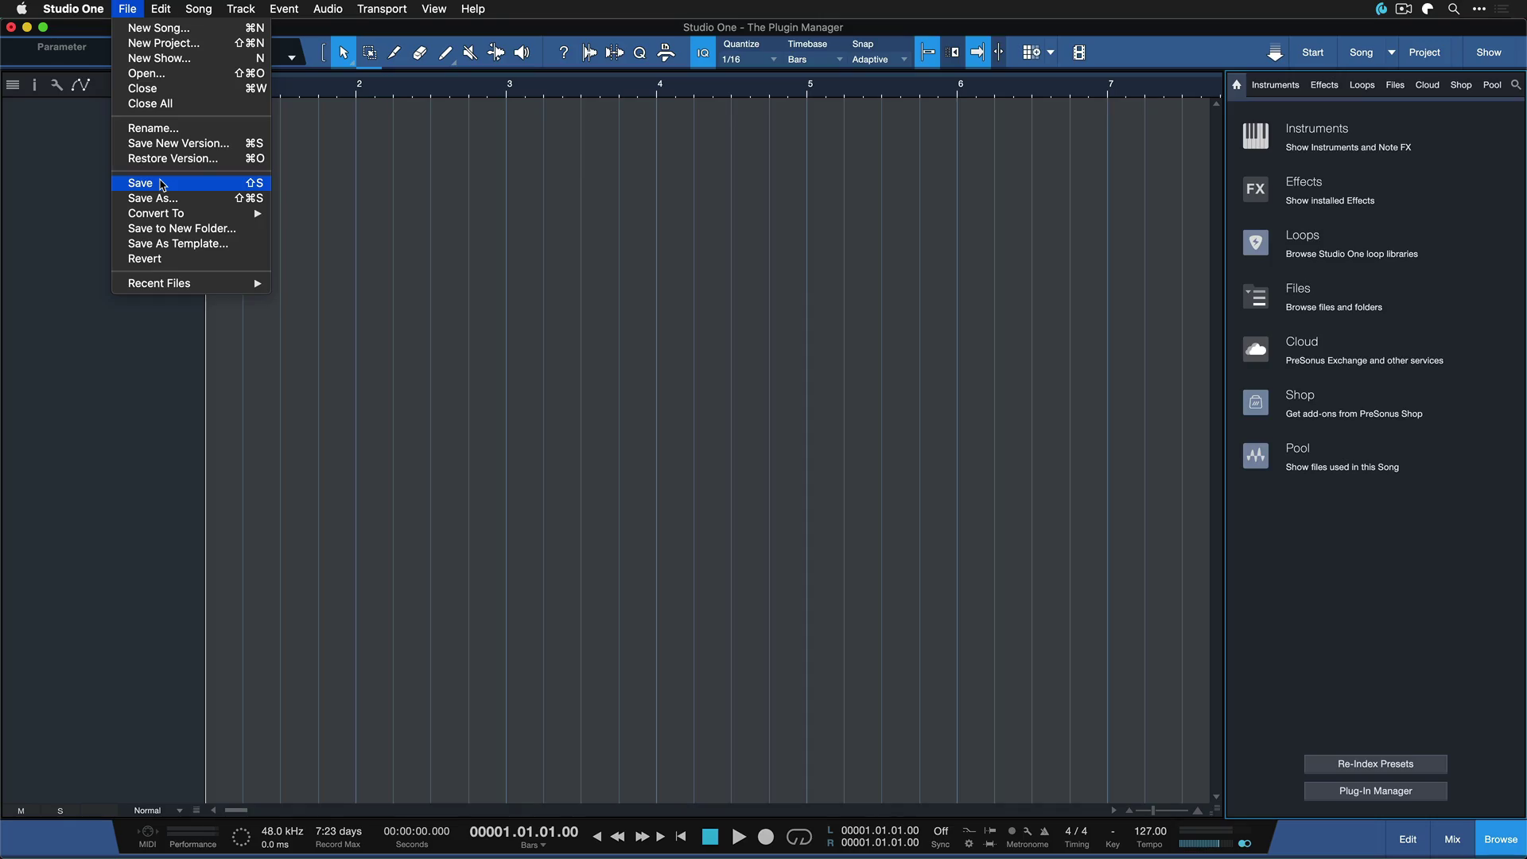
left_click(938, 604)
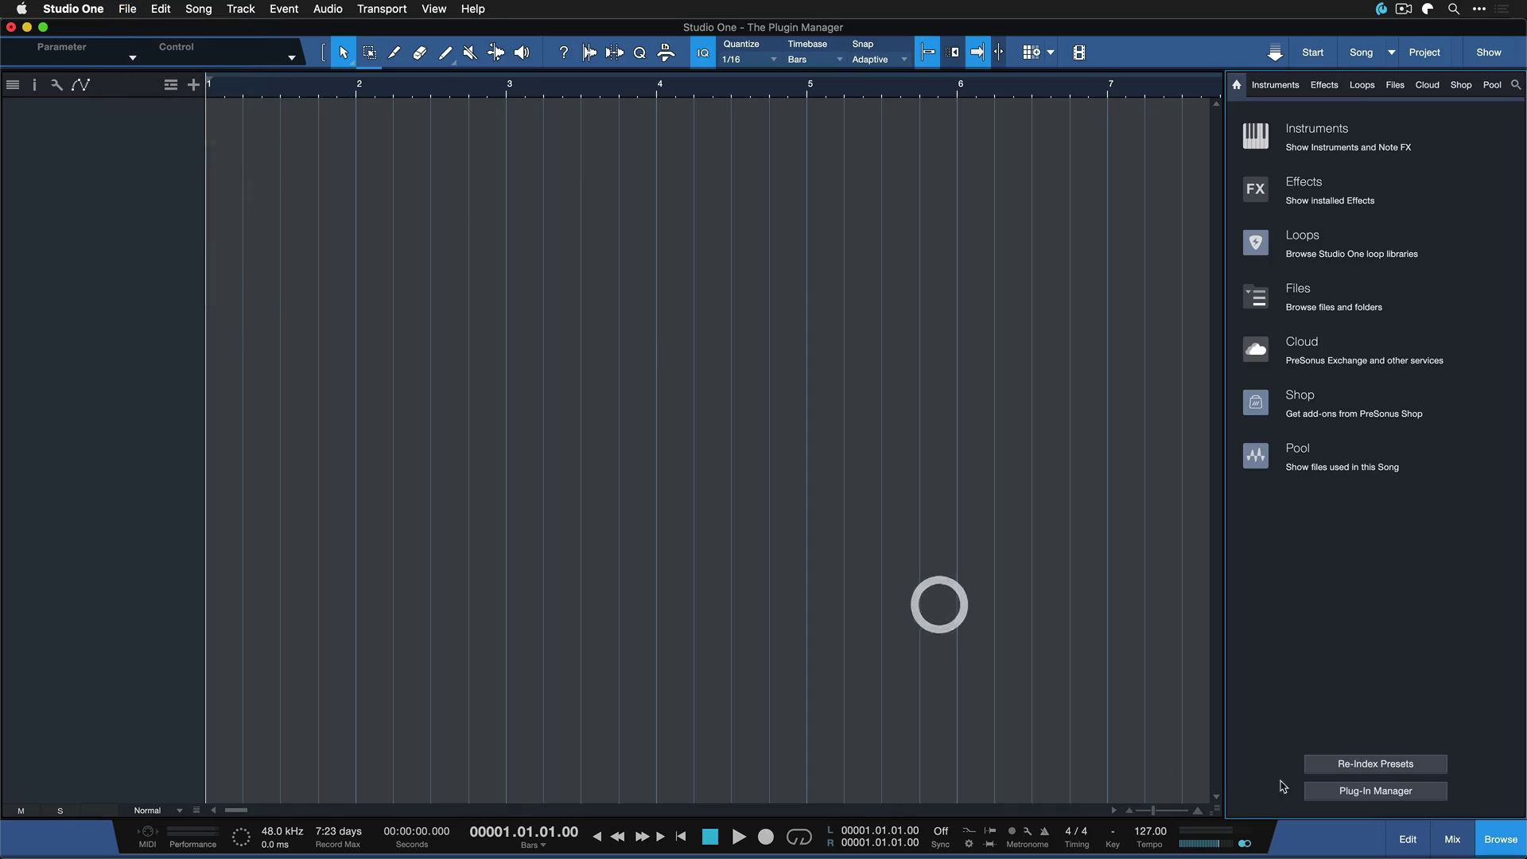
left_click(1325, 788)
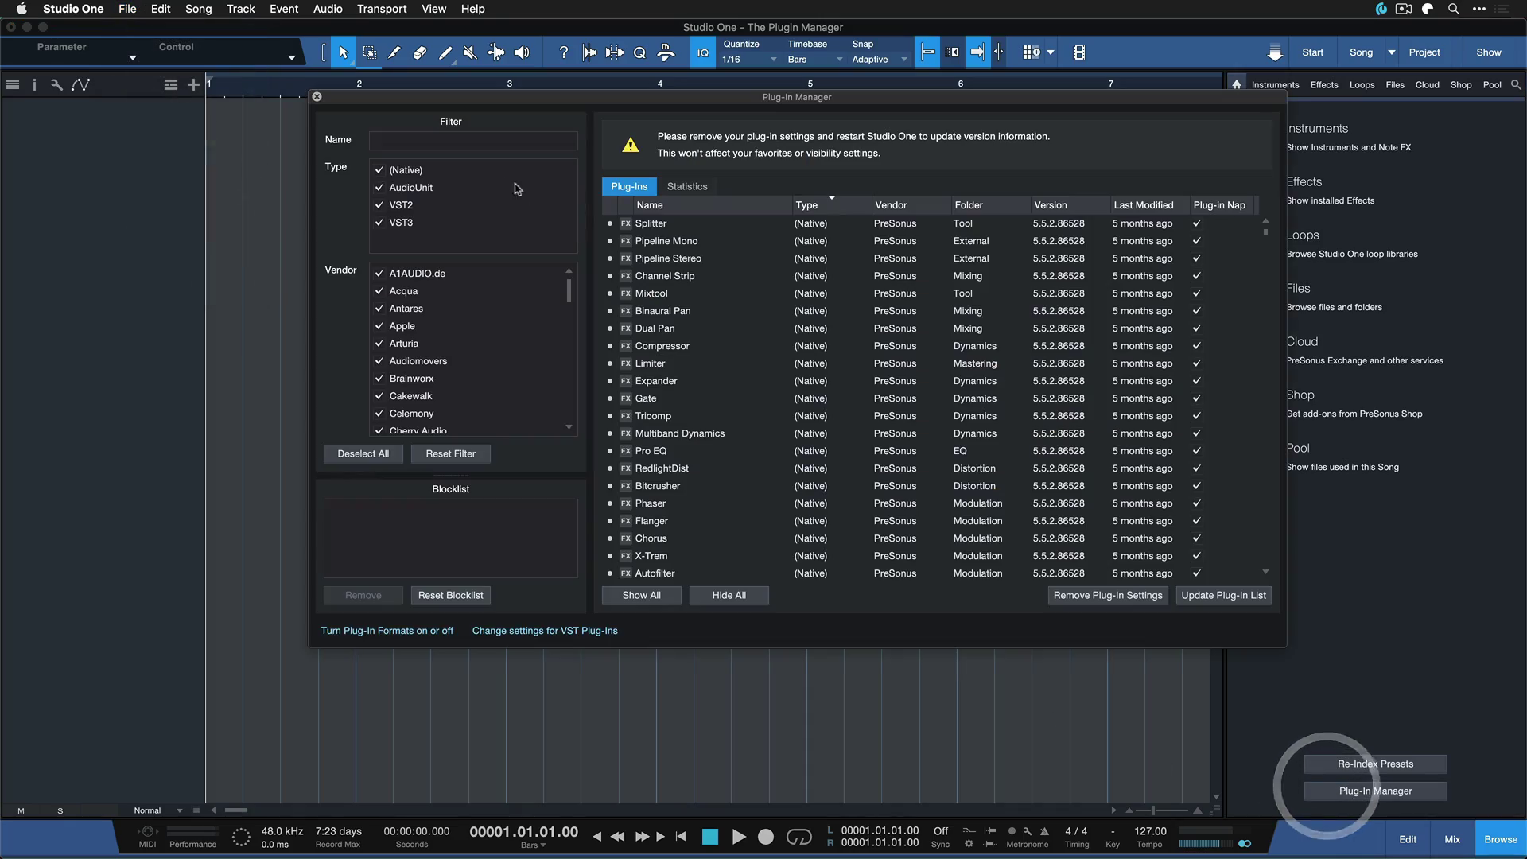
Filter out the Native type, hide all the listed third-party plug-ins, and close the Plug-In Manager.
left_click(380, 171)
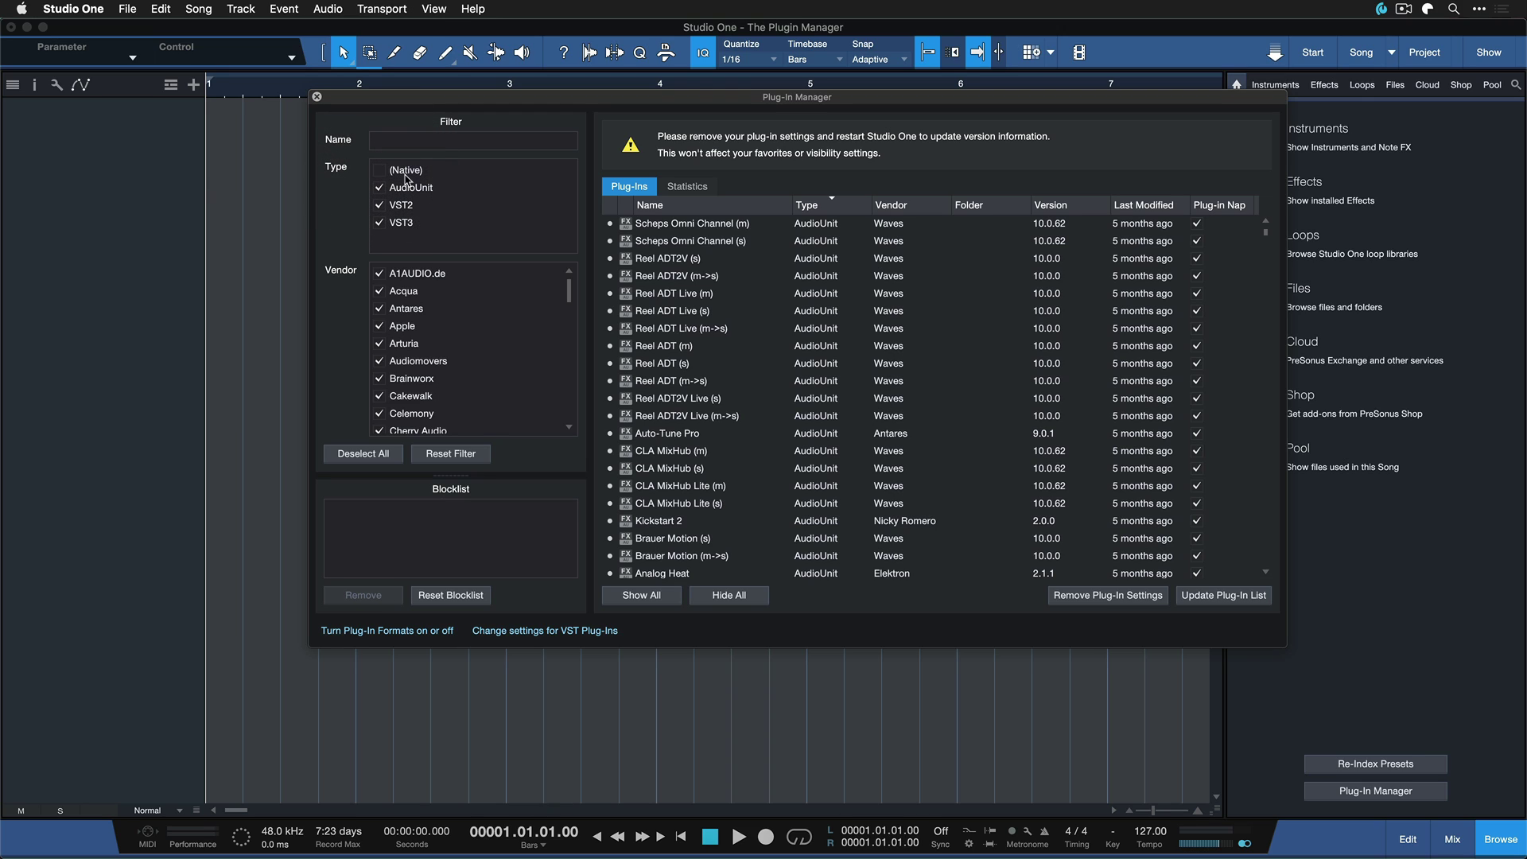
left_click(722, 597)
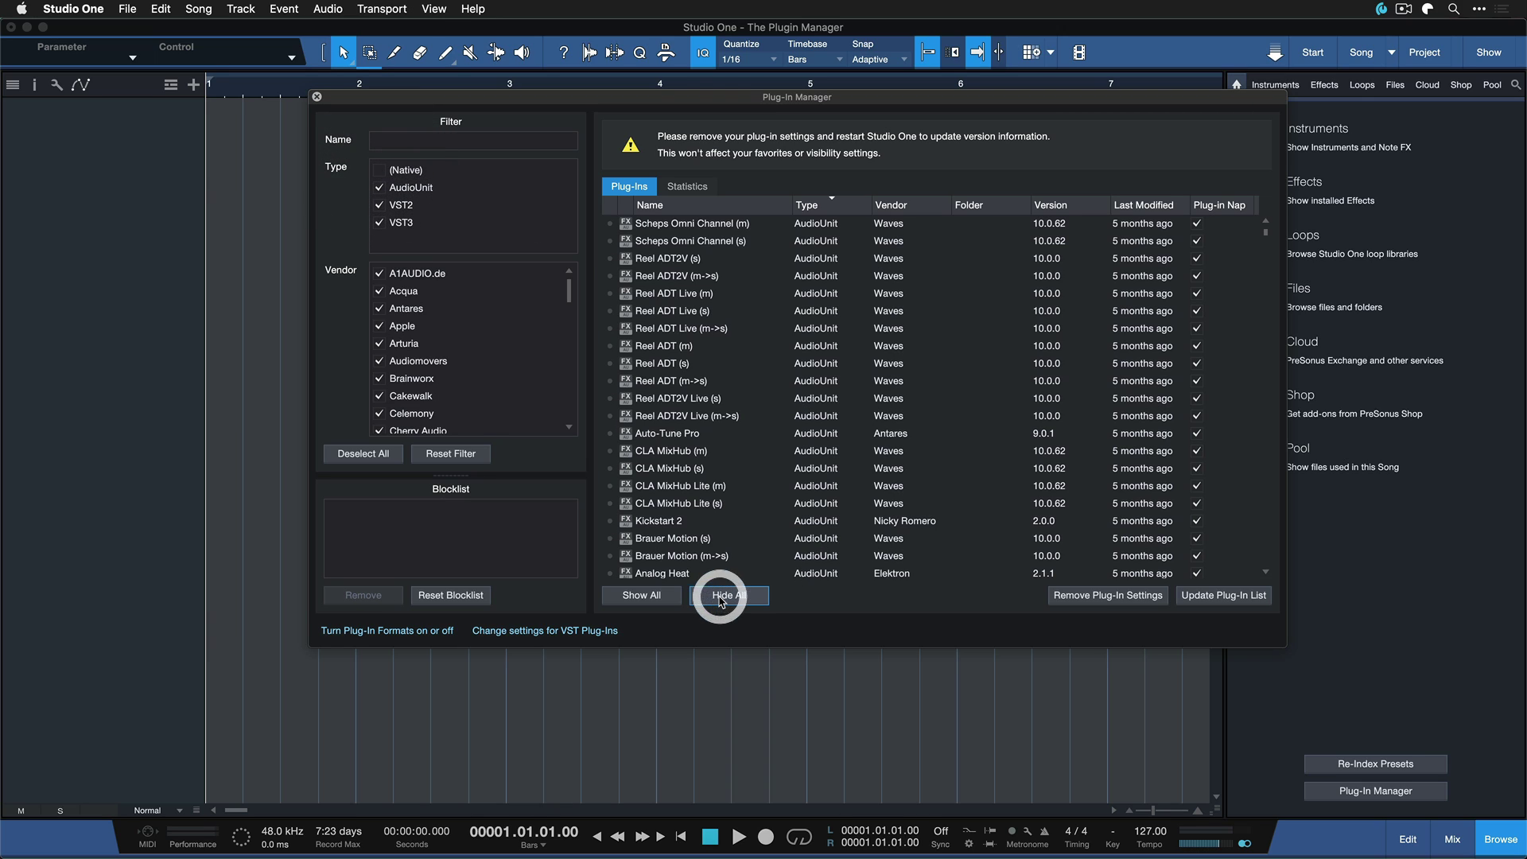
left_click(316, 97)
Show the instruments in the browser to check them and select the PreSonus vendor folder.
left_click(101, 8)
mouse_move(128, 9)
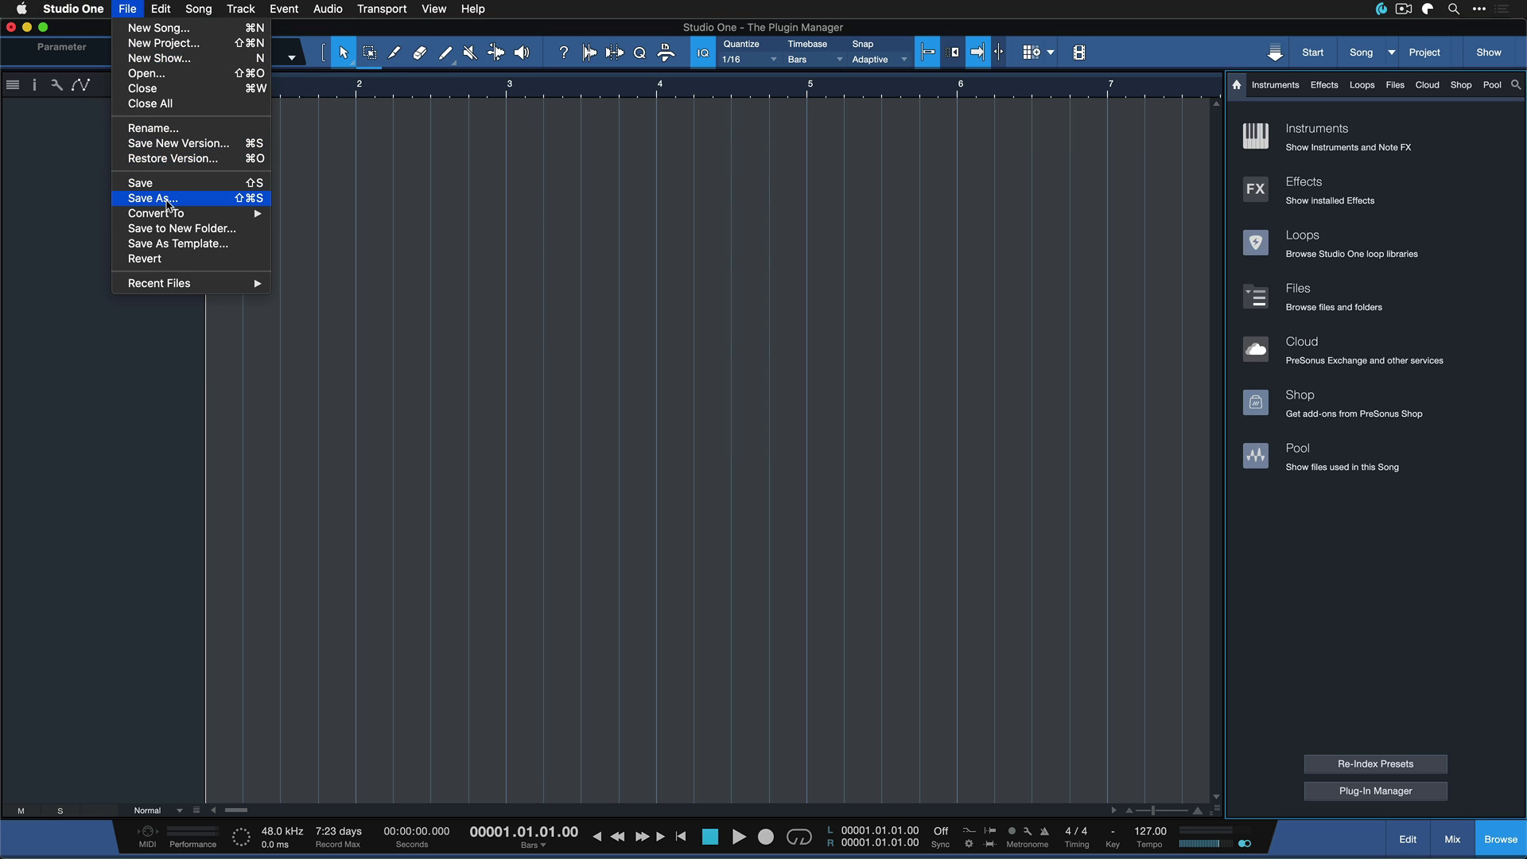
left_click(1269, 87)
left_click(1272, 85)
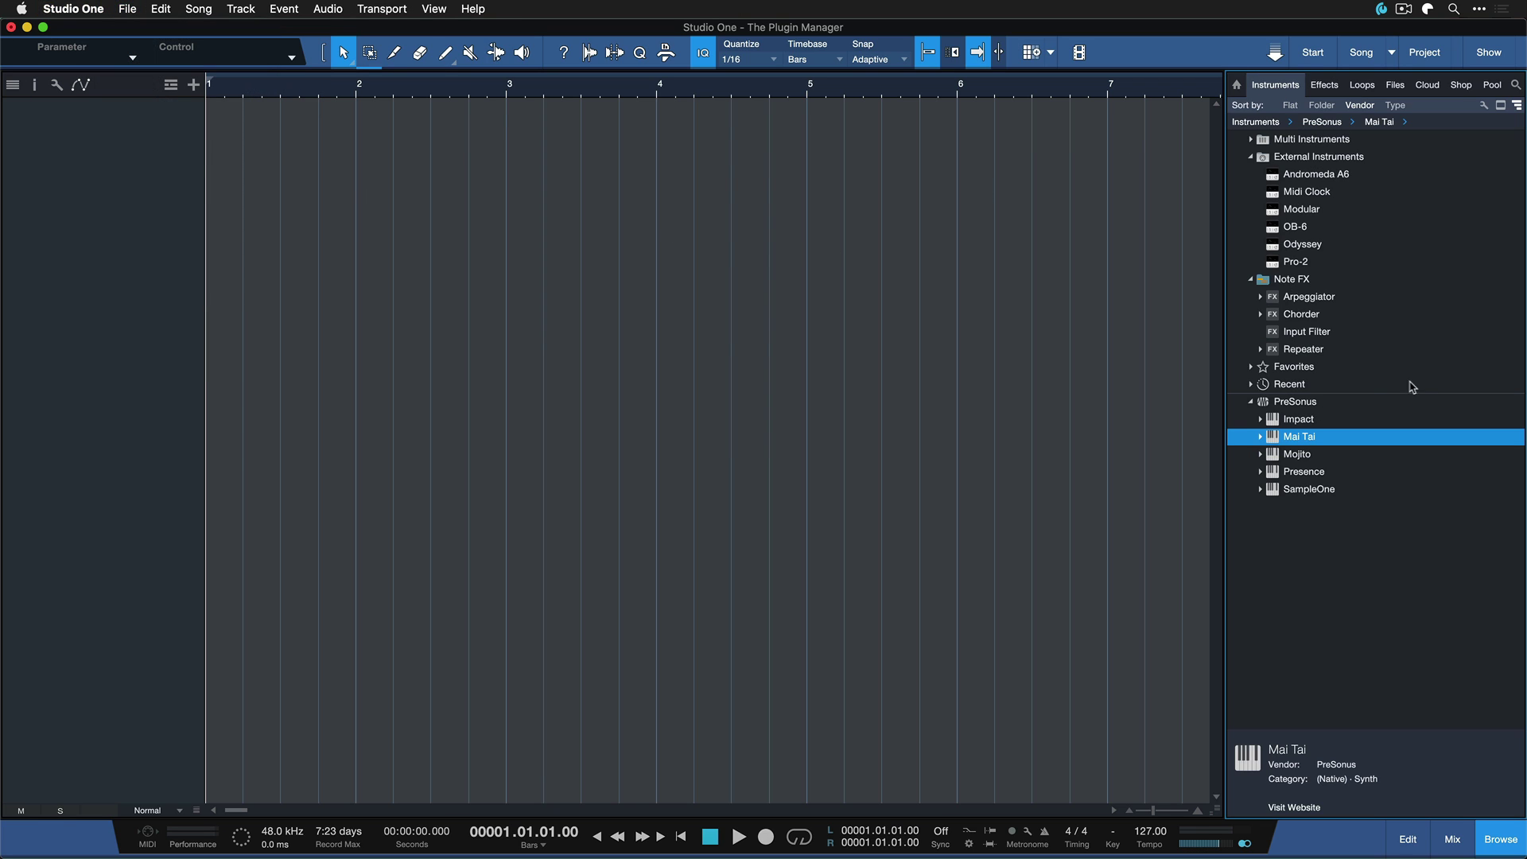
left_click(1305, 407)
Show the effects in the browser and inspect the Channel Strip presets, including the Toolbox Channel Strip folder.
left_click(1324, 85)
double_click(1327, 333)
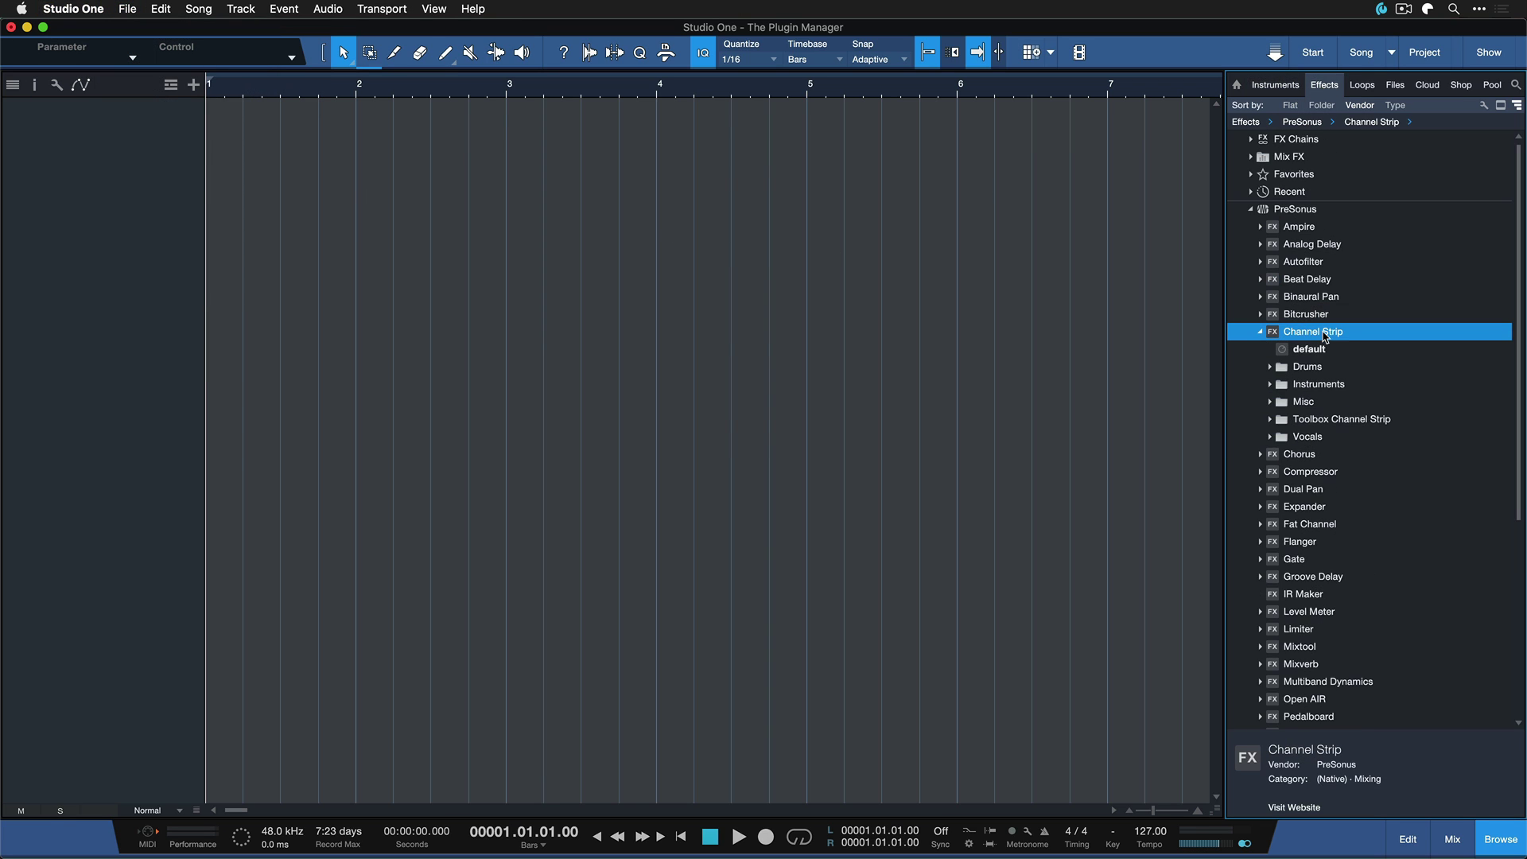
left_click(1340, 349)
double_click(1361, 419)
left_click(1324, 349)
double_click(1313, 329)
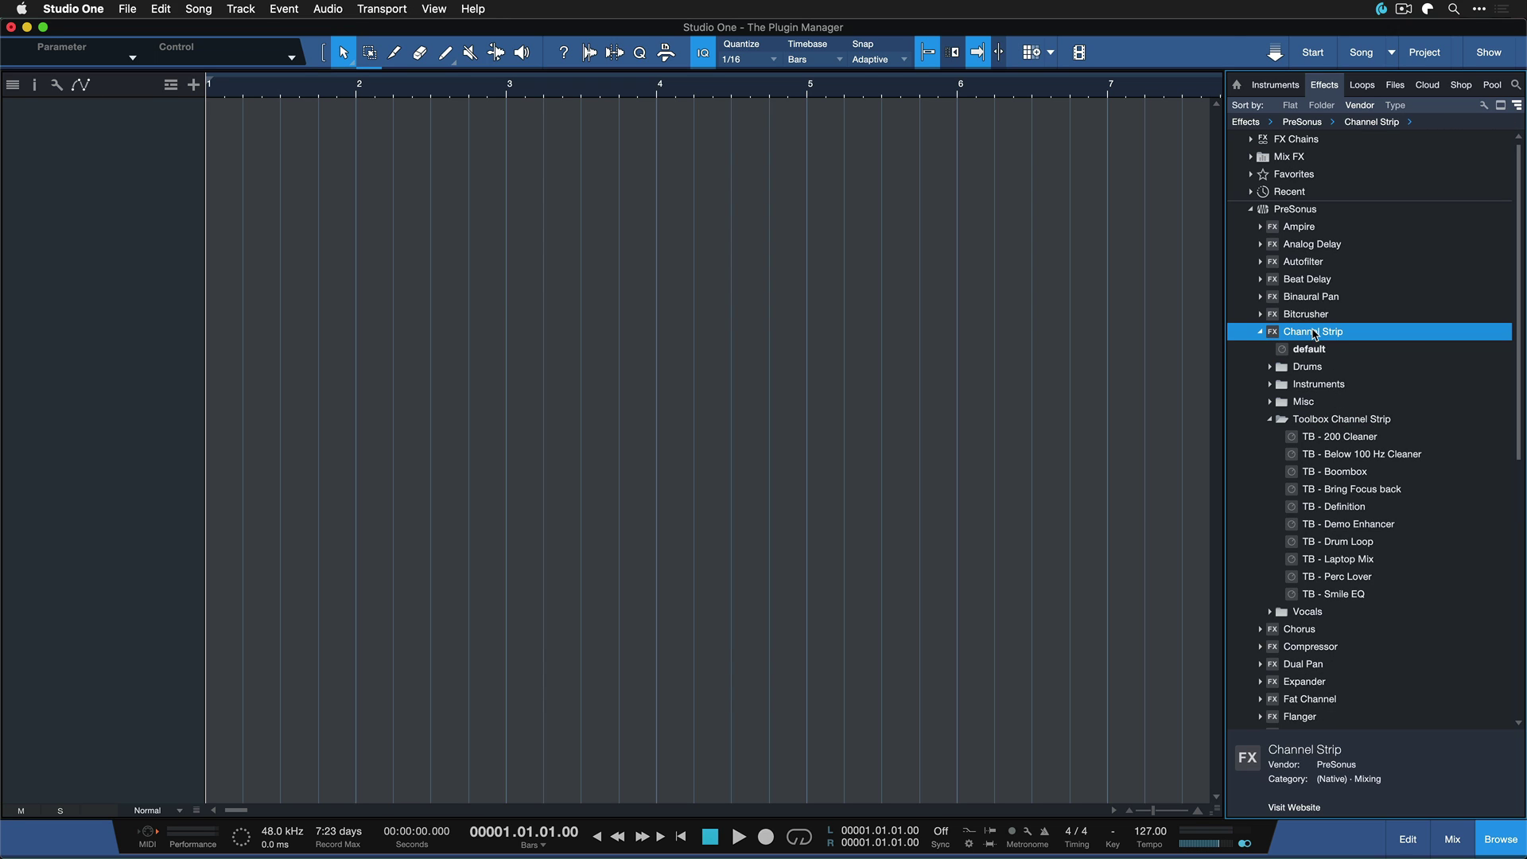
Expand and collapse the Chorus, Compressor, Dual Pan and Channel Strip effects to look at their presets.
double_click(1316, 350)
double_click(1316, 350)
double_click(1317, 368)
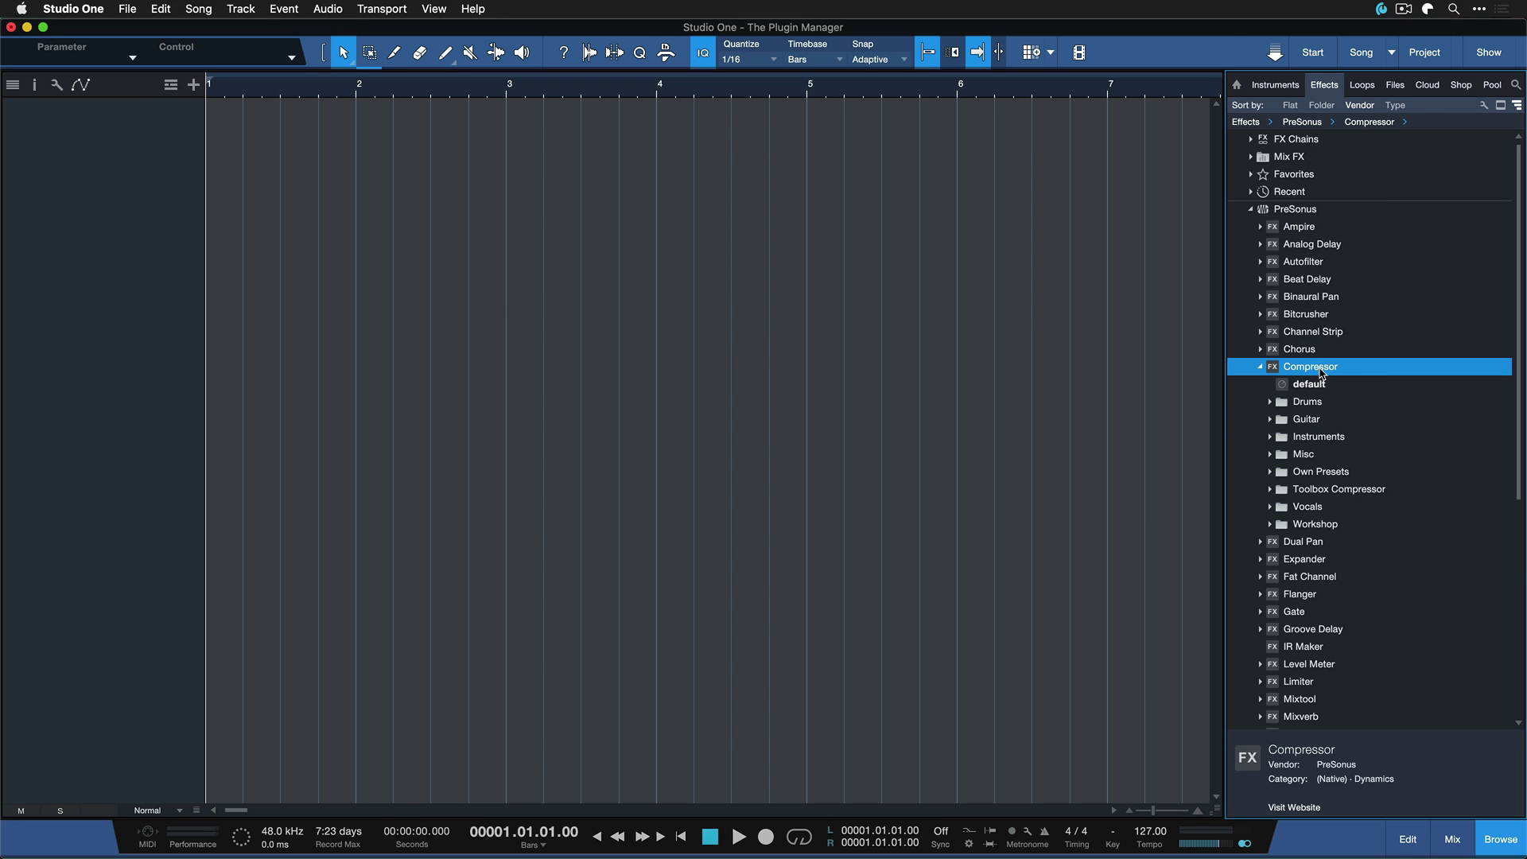
double_click(1322, 371)
double_click(1327, 385)
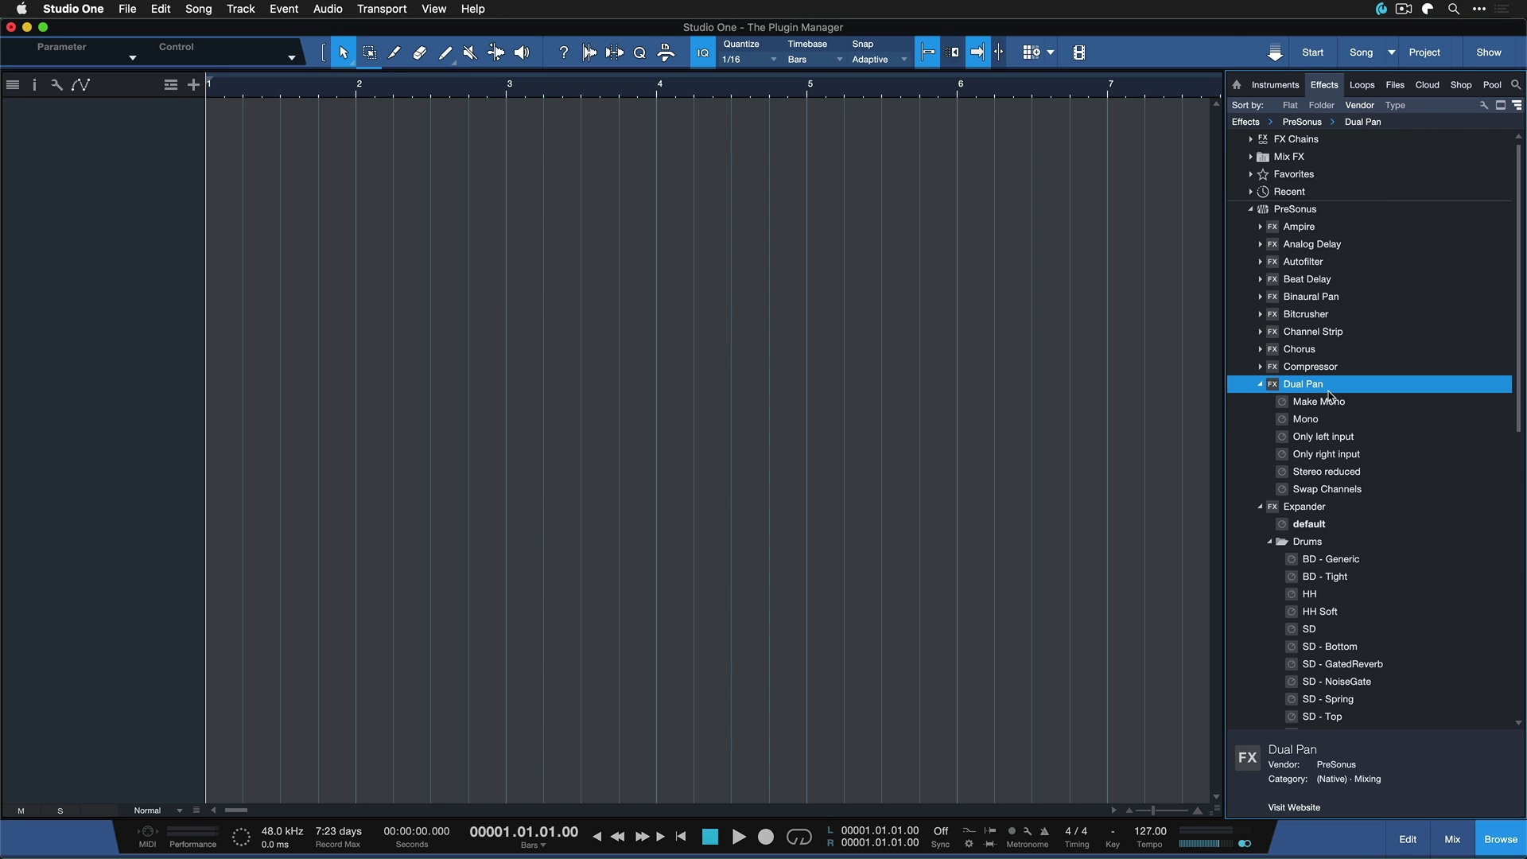
double_click(1326, 387)
double_click(1304, 332)
double_click(1287, 333)
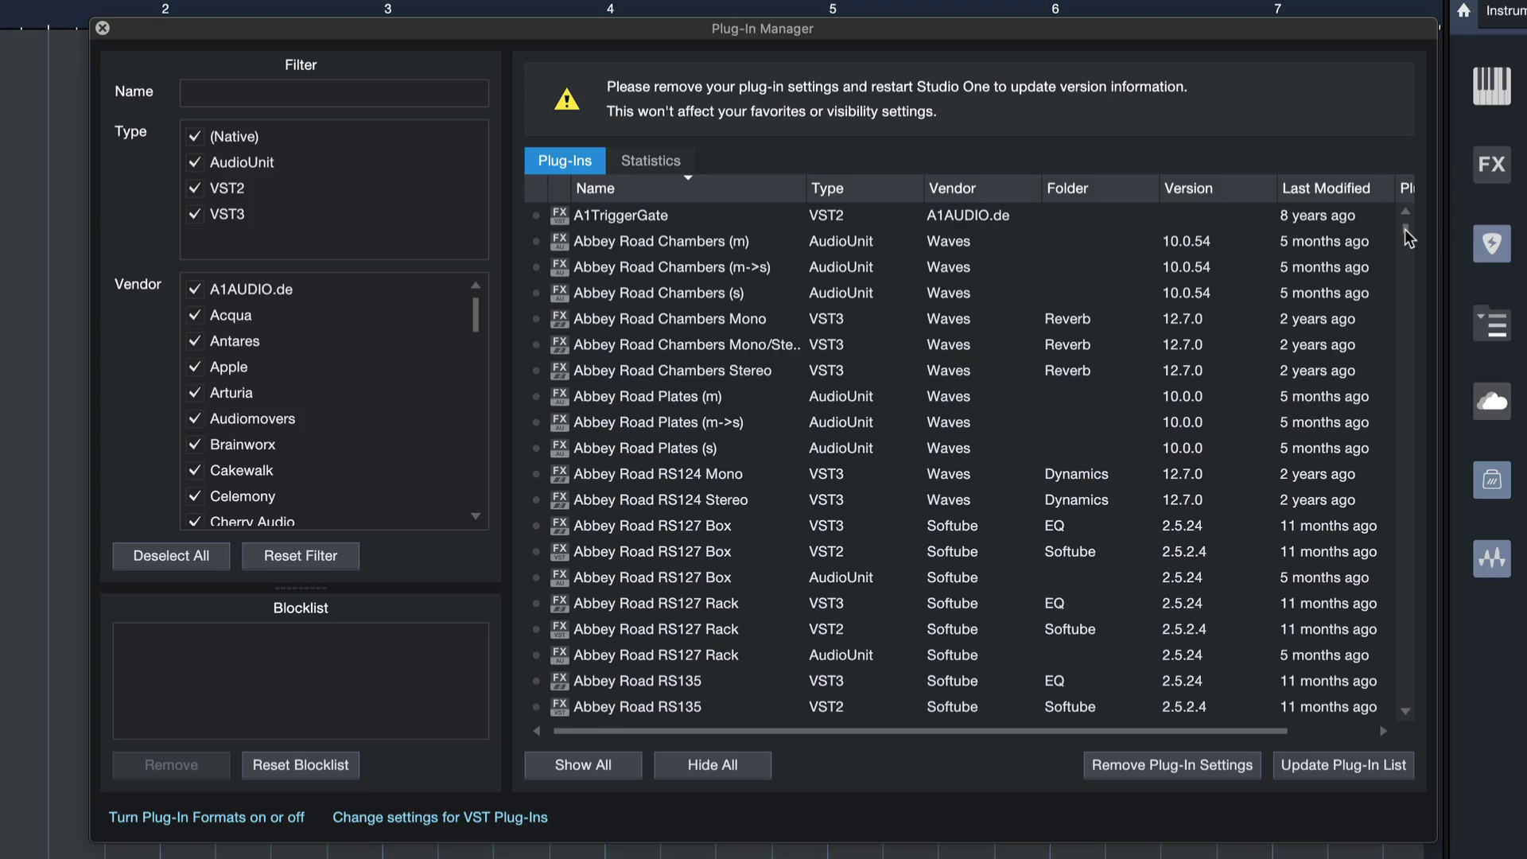
Sort the Plug-In Manager list by type in both directions, restore the name order, and look through the entries.
mouse_move(1405, 229)
left_mouse_down()
mouse_move(1410, 709)
mouse_move(1414, 203)
left_mouse_up()
left_click(824, 191)
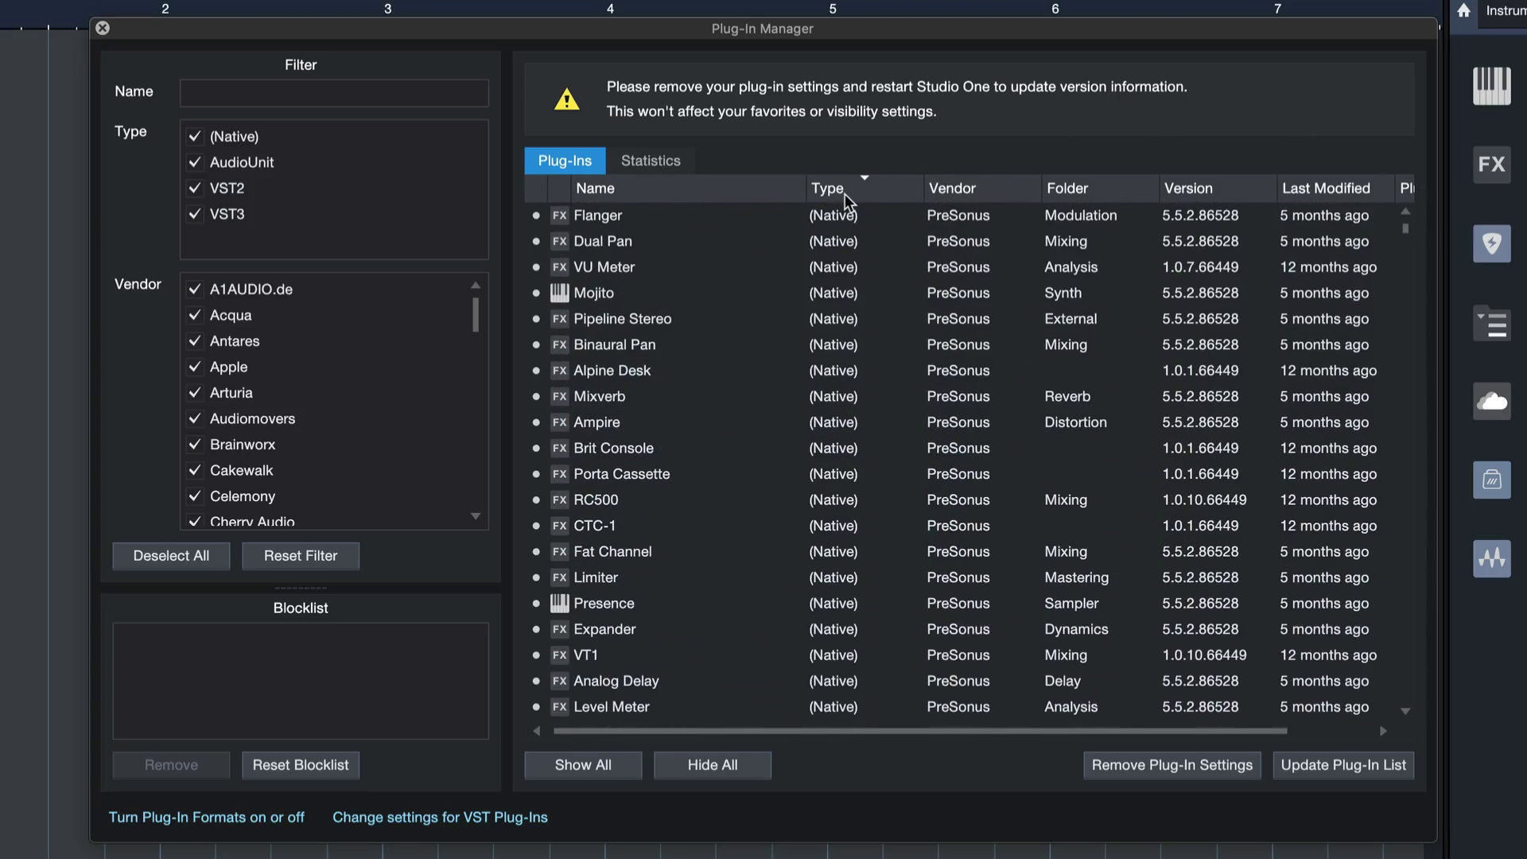
left_click(845, 195)
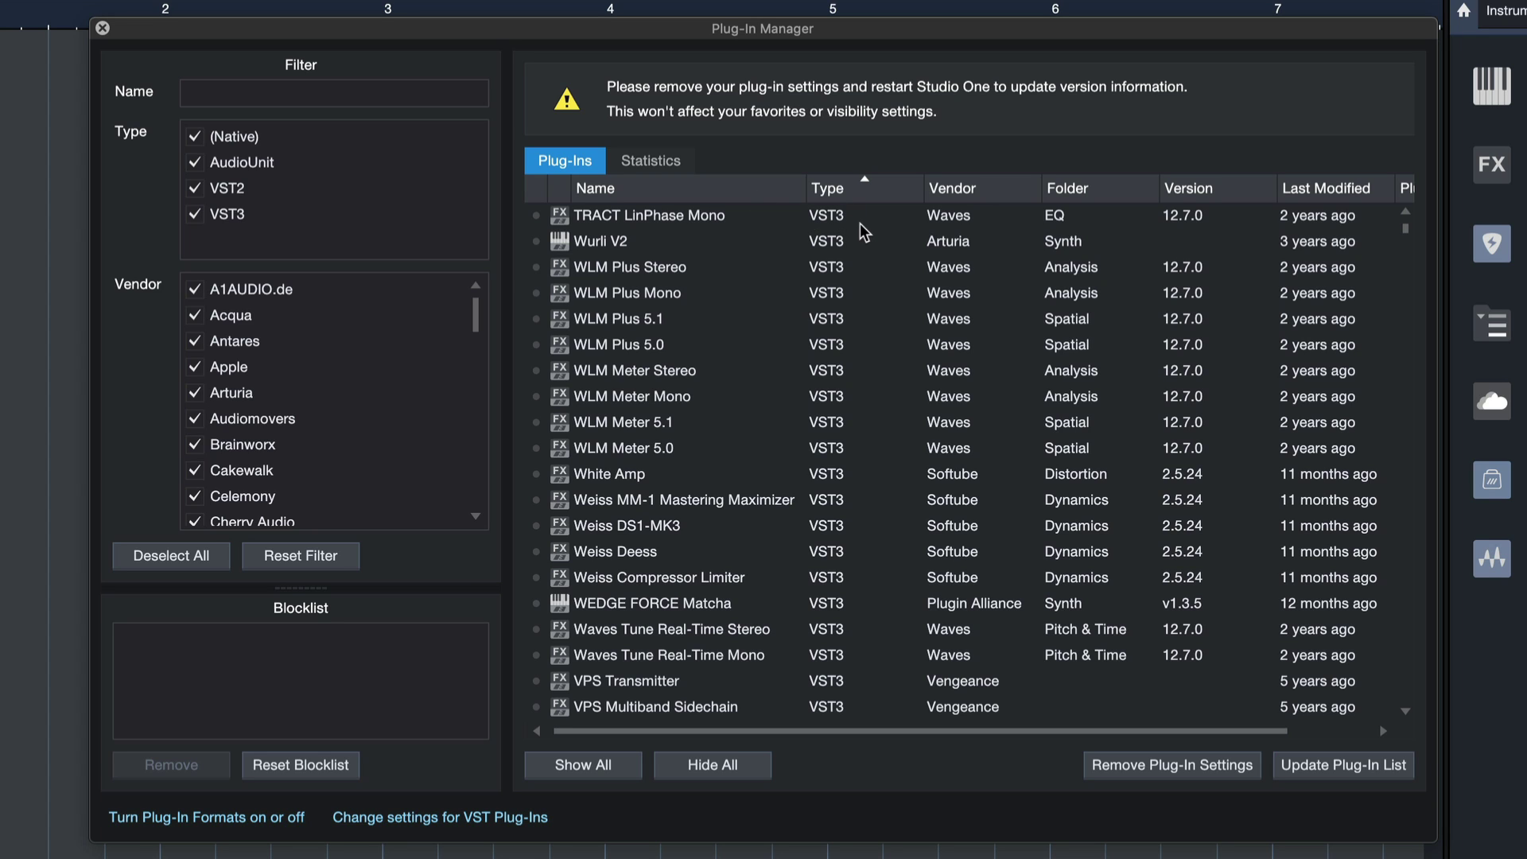
scroll(986, 333, "down", 9)
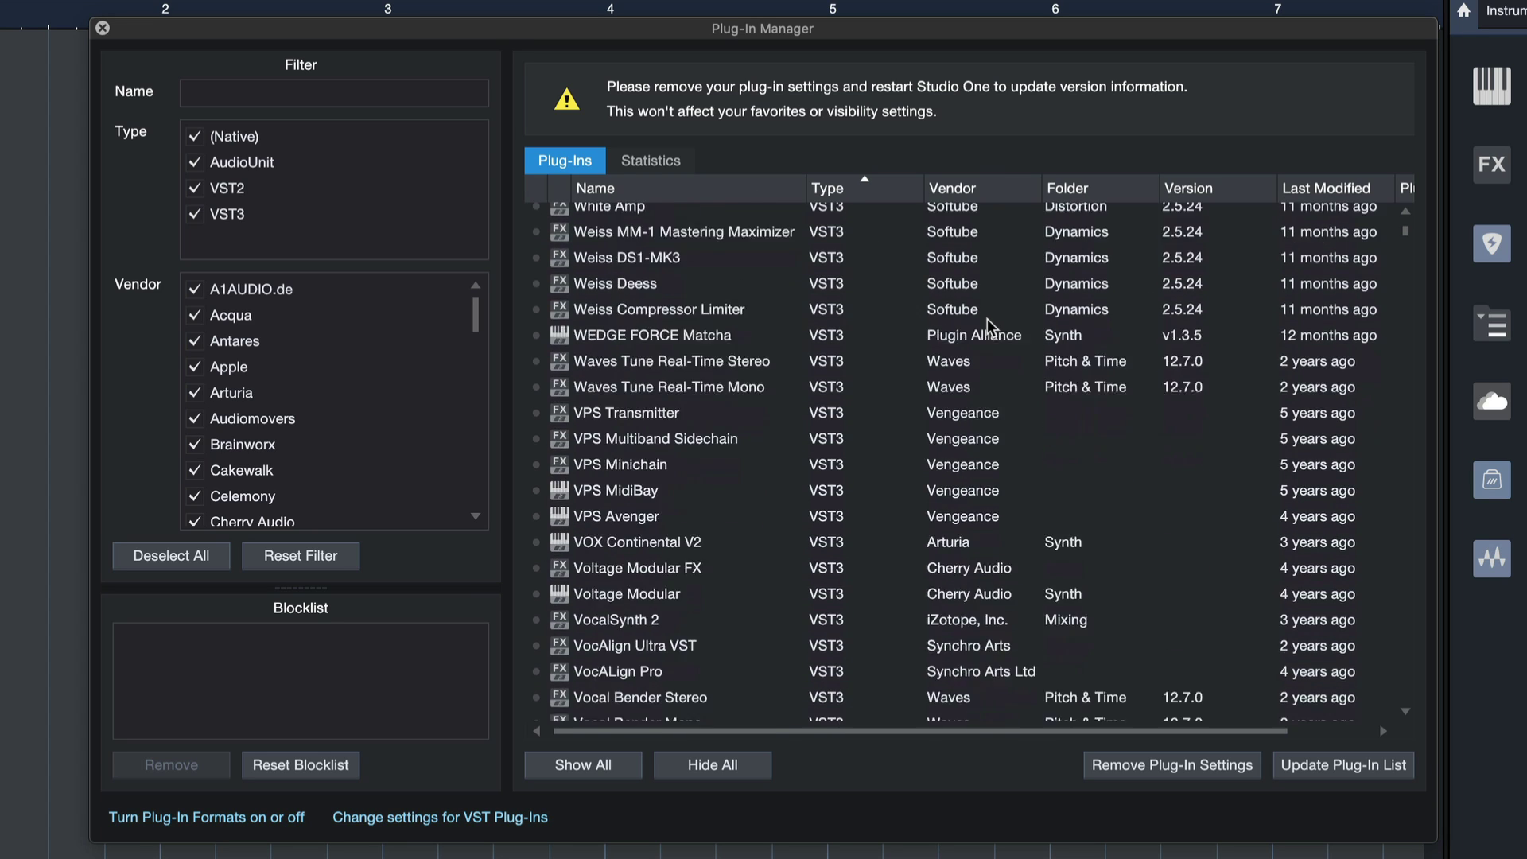
scroll(990, 326, "down", 4)
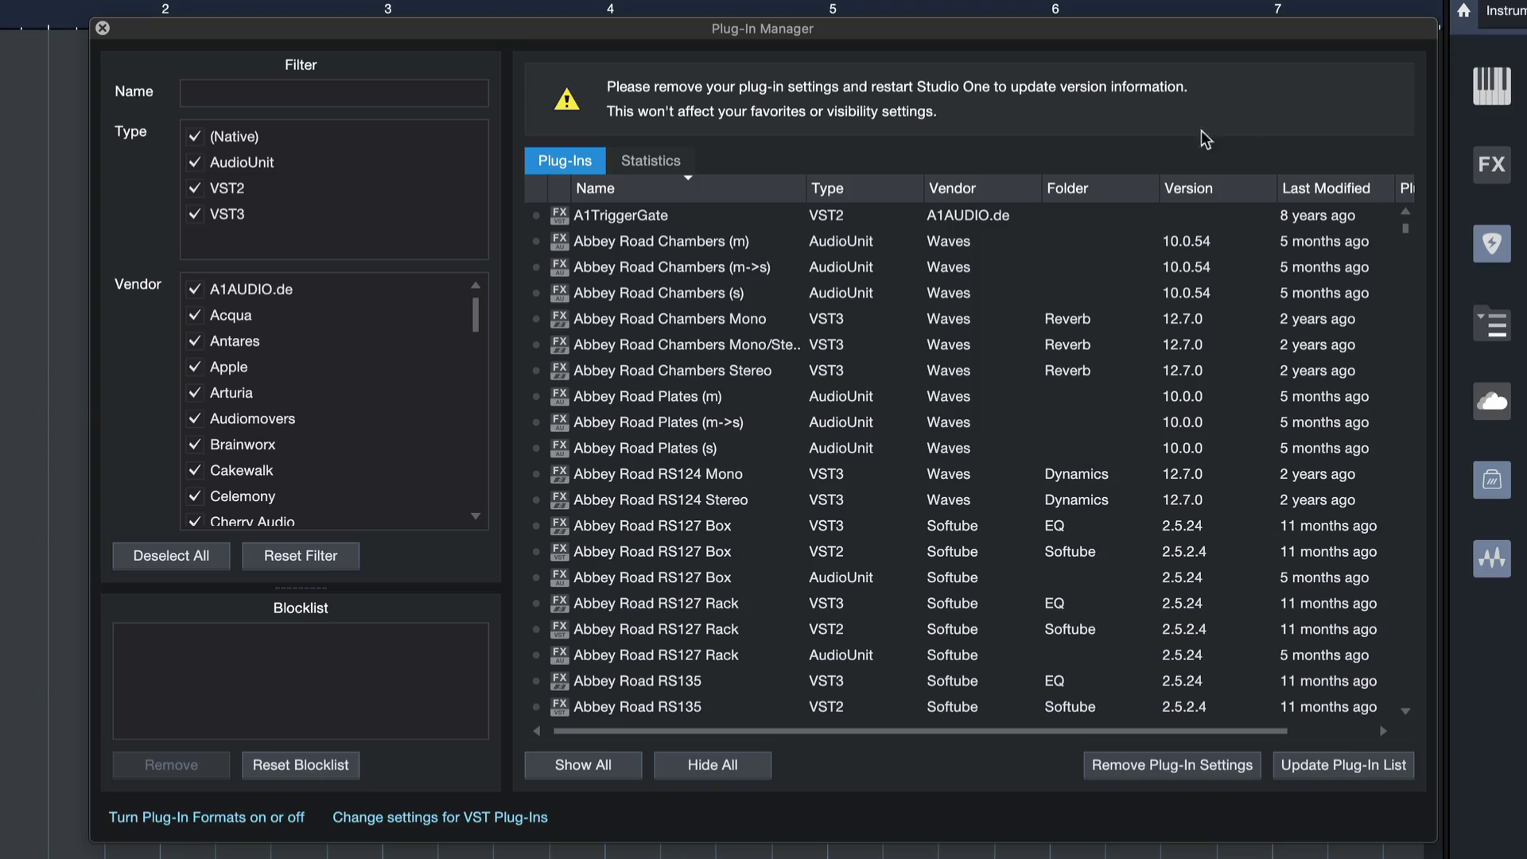
left_click_drag(1410, 231, 1406, 284)
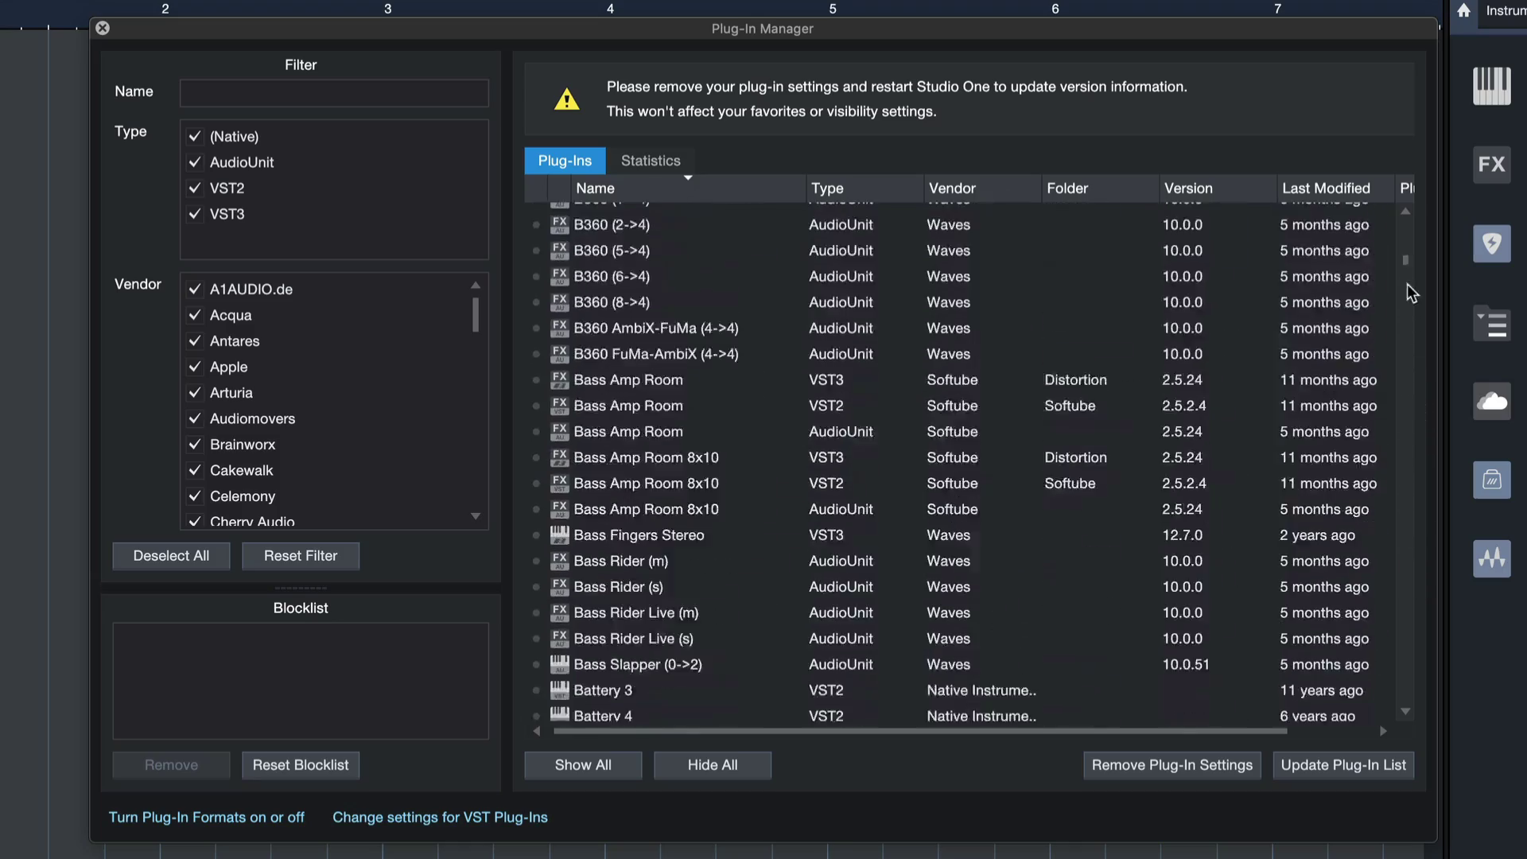